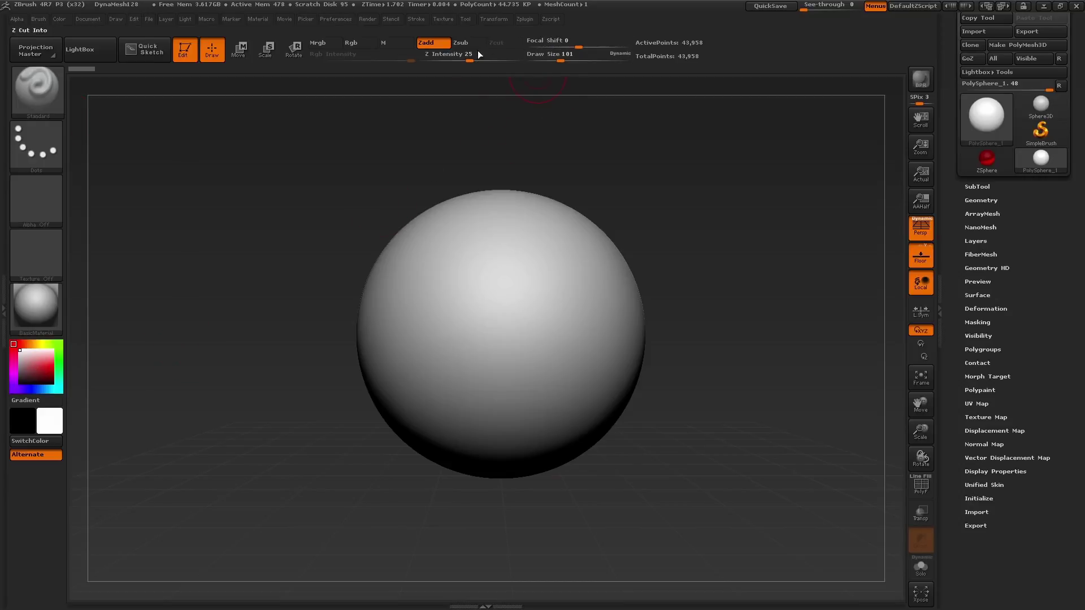
# Look over the Tool palette's list of sections, including the contents of its Geometry section
pyautogui.moveTo(736, 266)
pyautogui.mouseDown()
pyautogui.moveTo(727, 262)
pyautogui.moveTo(751, 272)
pyautogui.mouseUp()
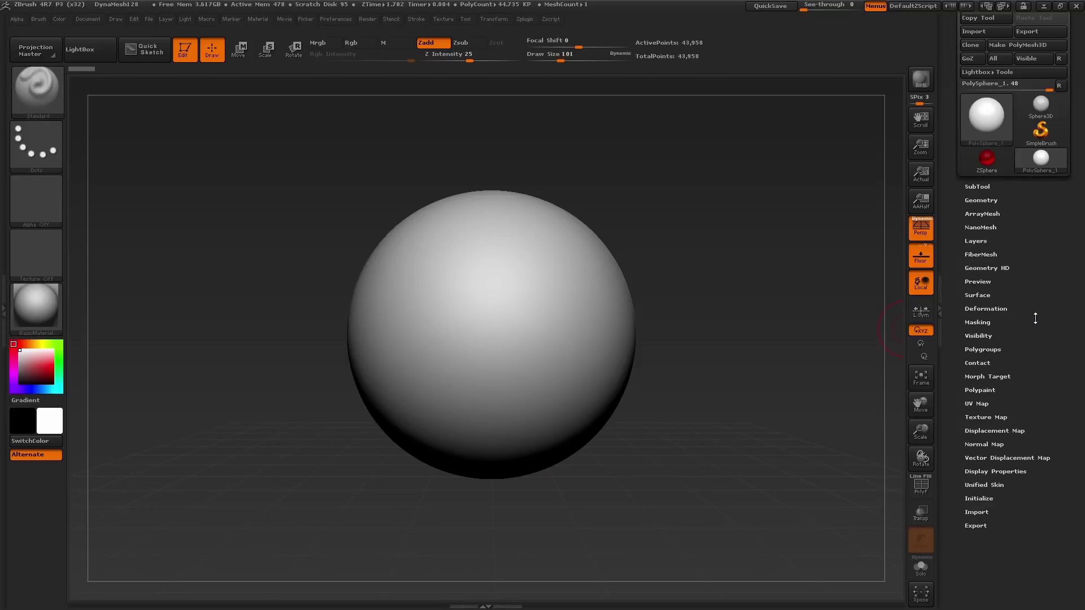
pyautogui.moveTo(1043, 312); pyautogui.dragTo(1046, 379)
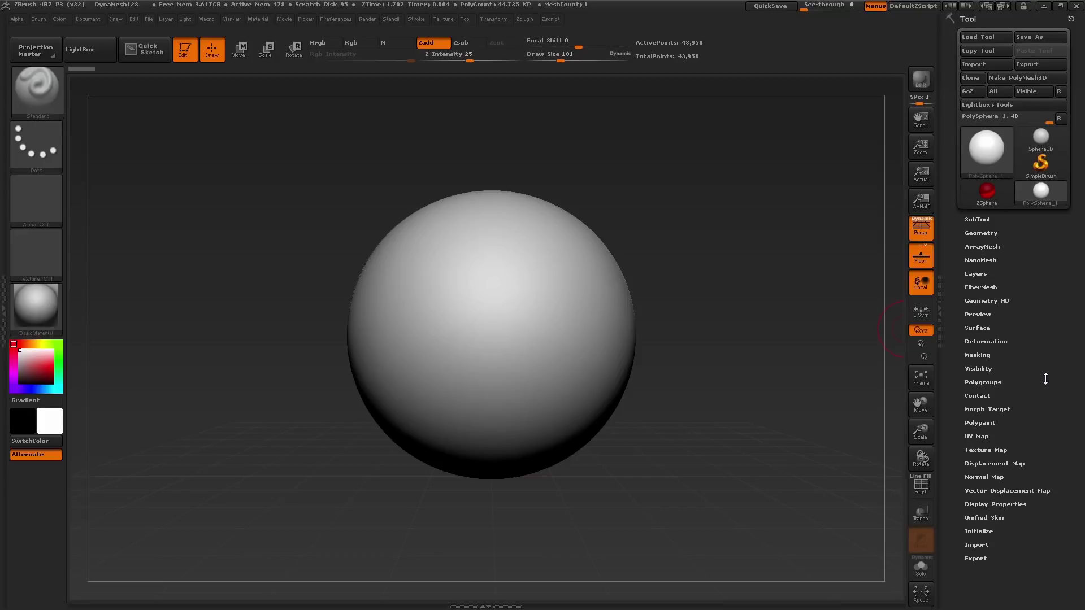
pyautogui.click(941, 307)
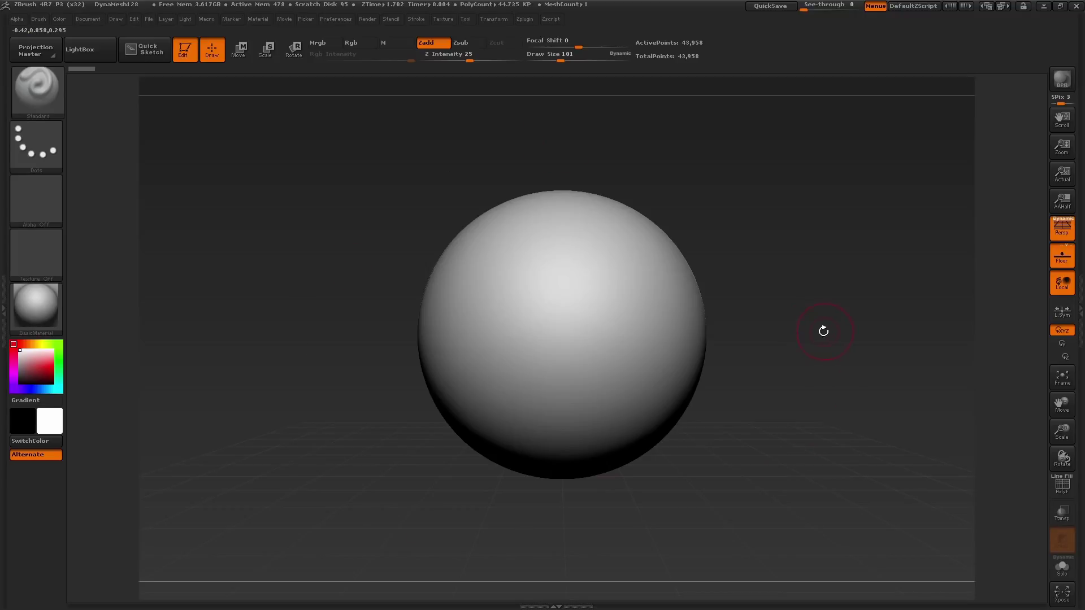
pyautogui.click(1079, 307)
pyautogui.moveTo(1038, 318)
pyautogui.mouseDown()
pyautogui.moveTo(1036, 238)
pyautogui.moveTo(1034, 338)
pyautogui.mouseUp()
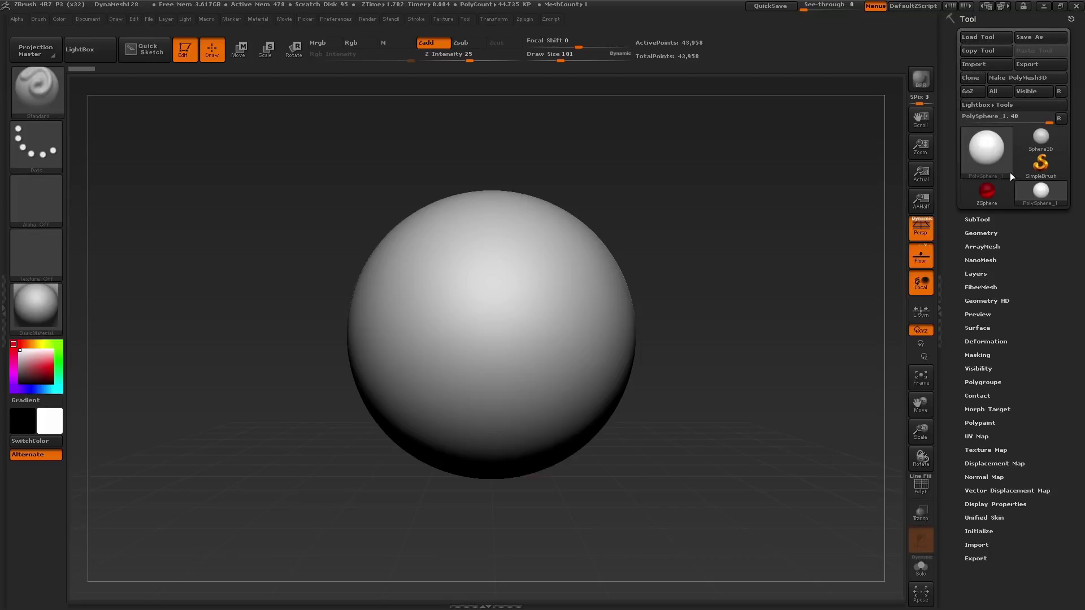
pyautogui.click(968, 20)
pyautogui.click(968, 20)
pyautogui.moveTo(1045, 328)
pyautogui.mouseDown()
pyautogui.moveTo(1045, 297)
pyautogui.moveTo(1045, 328)
pyautogui.mouseUp()
pyautogui.moveTo(742, 245); pyautogui.dragTo(735, 266)
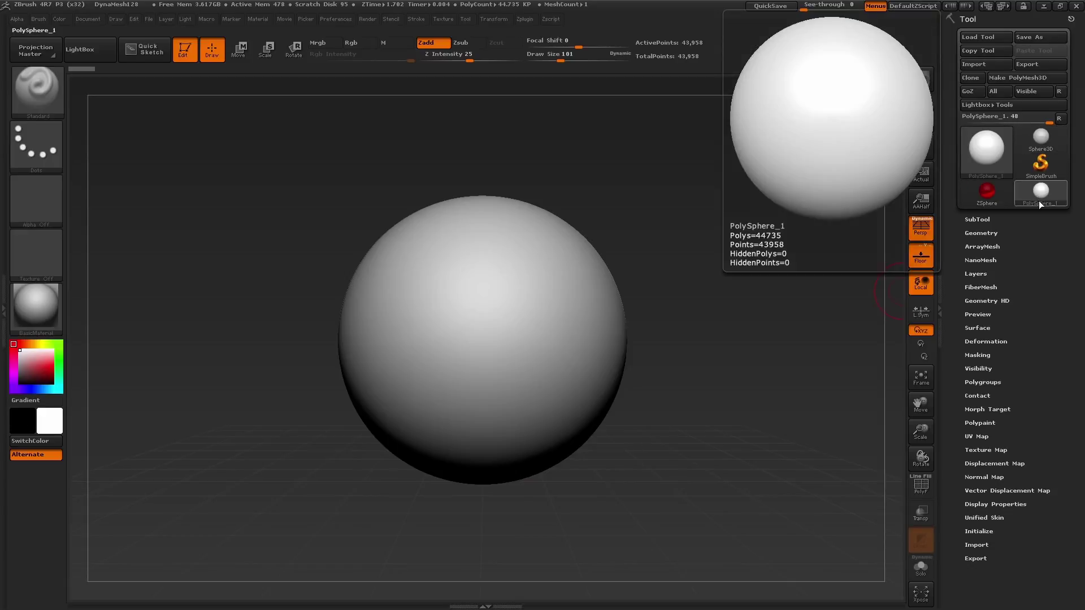
pyautogui.click(986, 232)
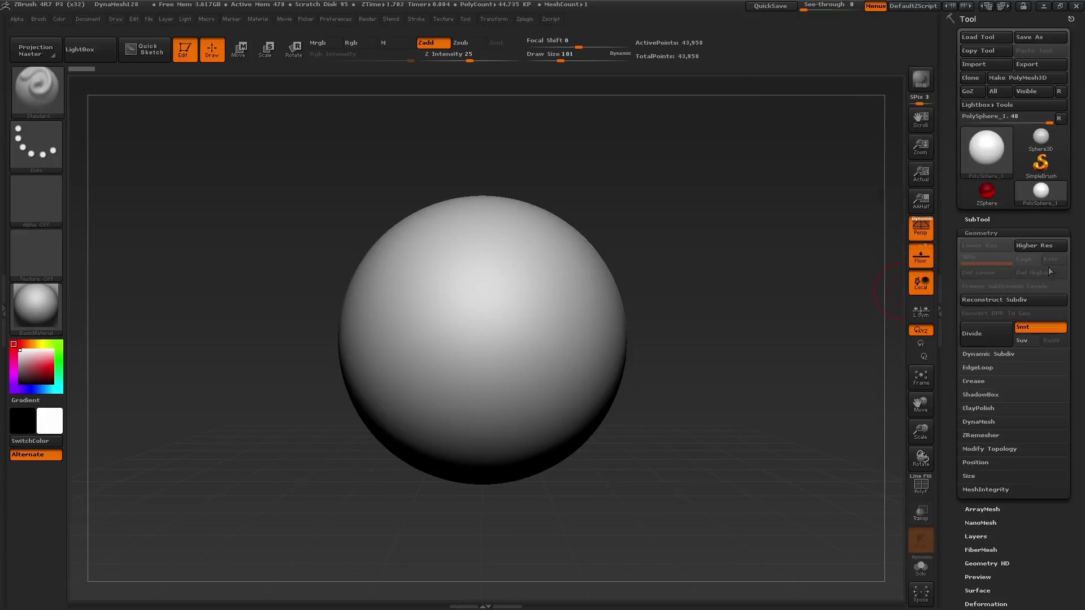
pyautogui.click(997, 232)
pyautogui.scroll(-3, 1017, 283)
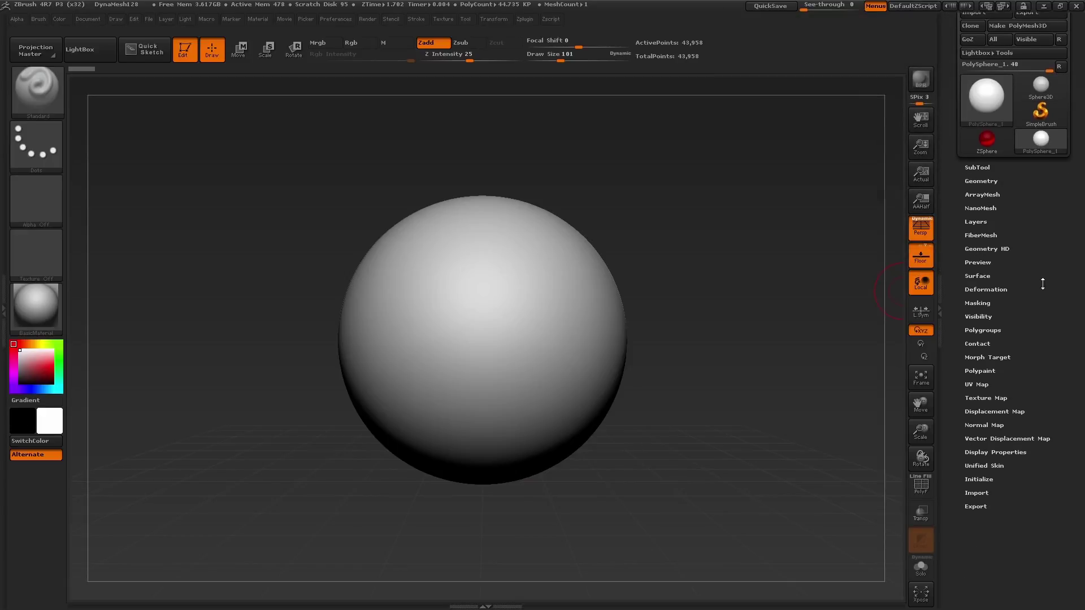
pyautogui.scroll(2, 1044, 326)
pyautogui.scroll(1, 1043, 327)
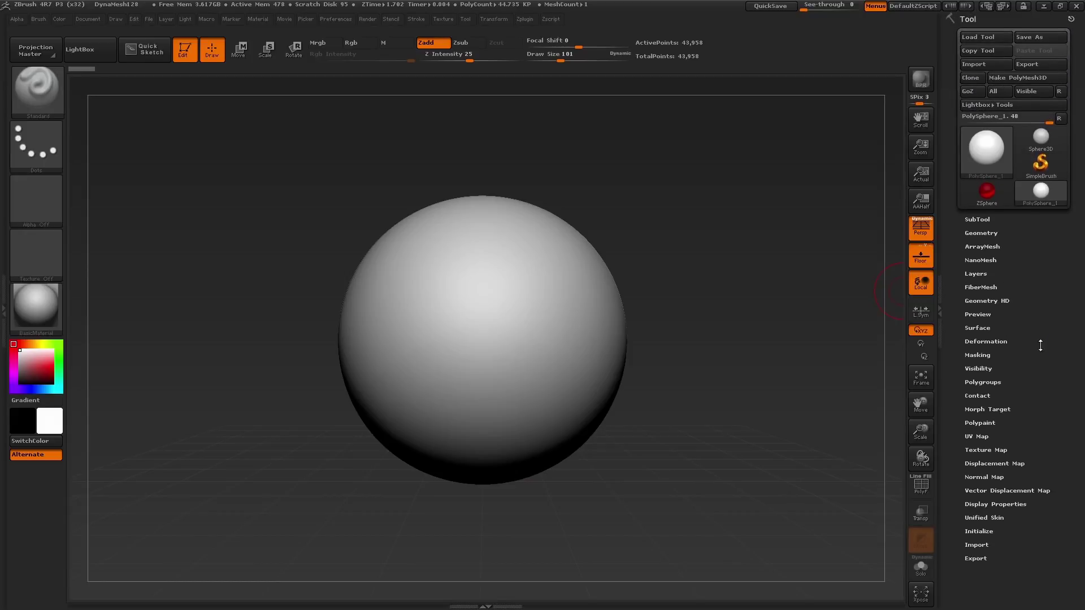
pyautogui.scroll(-4, 1044, 345)
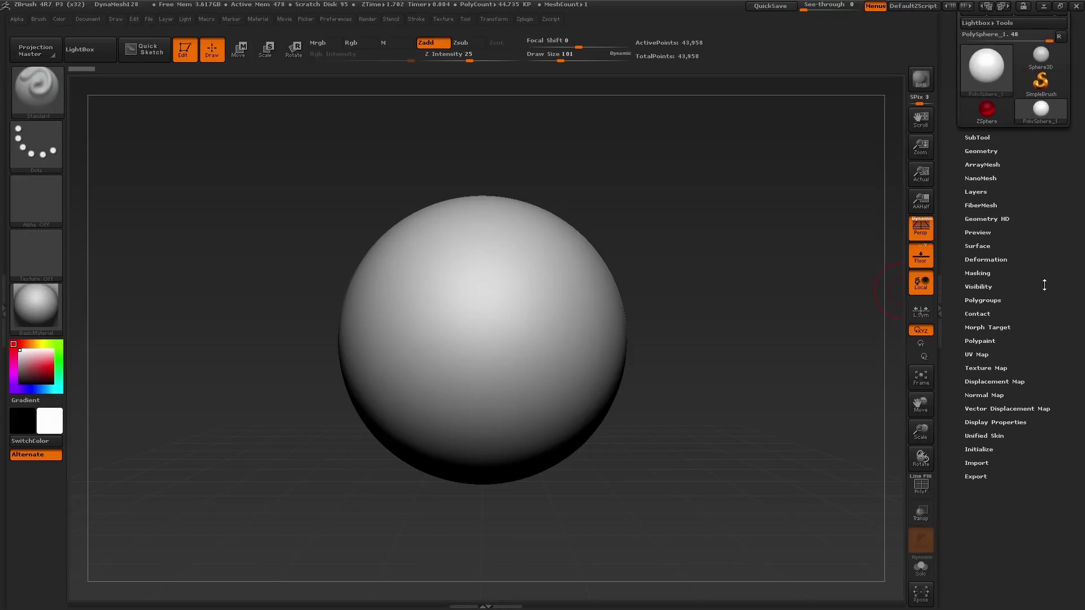
pyautogui.scroll(4, 1040, 355)
pyautogui.moveTo(727, 359)
pyautogui.keyDown('alt'); pyautogui.mouseDown()
pyautogui.moveTo(673, 358)
pyautogui.moveTo(722, 365)
pyautogui.mouseUp(); pyautogui.keyUp('alt')
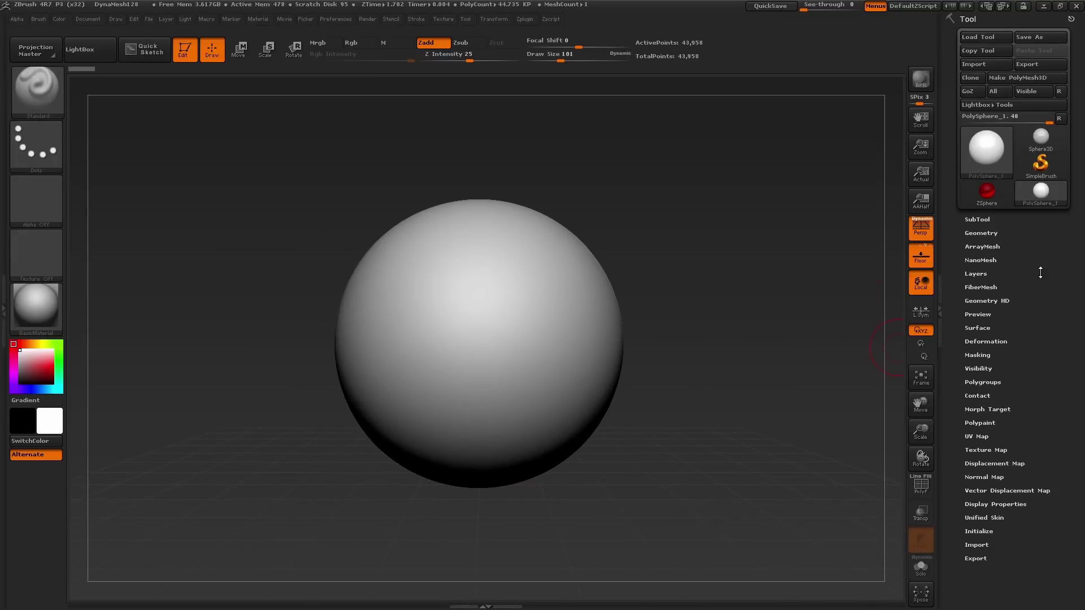
pyautogui.moveTo(1039, 195)
pyautogui.moveTo(669, 361); pyautogui.dragTo(699, 366)
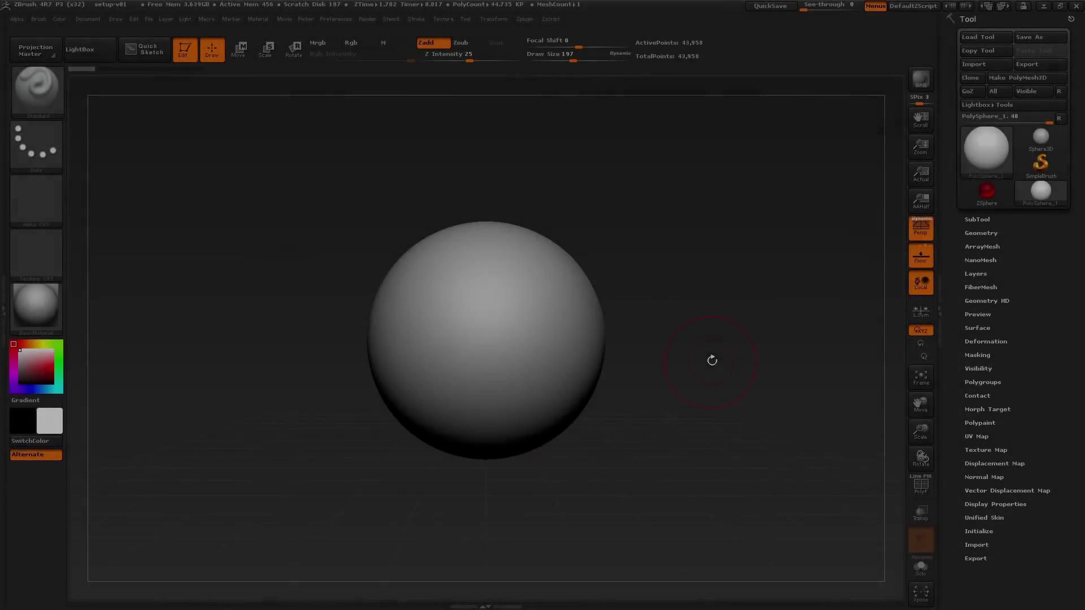
# Choose the Move brush and enlarge its draw size to about 639 for large-scale shaping of the sphere
pyautogui.moveTo(720, 350); pyautogui.dragTo(674, 349)
pyautogui.keyDown('ctrl'); pyautogui.moveTo(571, 342); pyautogui.dragTo(542, 334, button='right'); pyautogui.keyUp('ctrl')
pyautogui.moveTo(606, 344)
pyautogui.mouseDown()
pyautogui.moveTo(716, 380)
pyautogui.moveTo(722, 359)
pyautogui.moveTo(700, 351)
pyautogui.moveTo(717, 363)
pyautogui.moveTo(698, 362)
pyautogui.moveTo(706, 377)
pyautogui.mouseUp()
pyautogui.press('b')
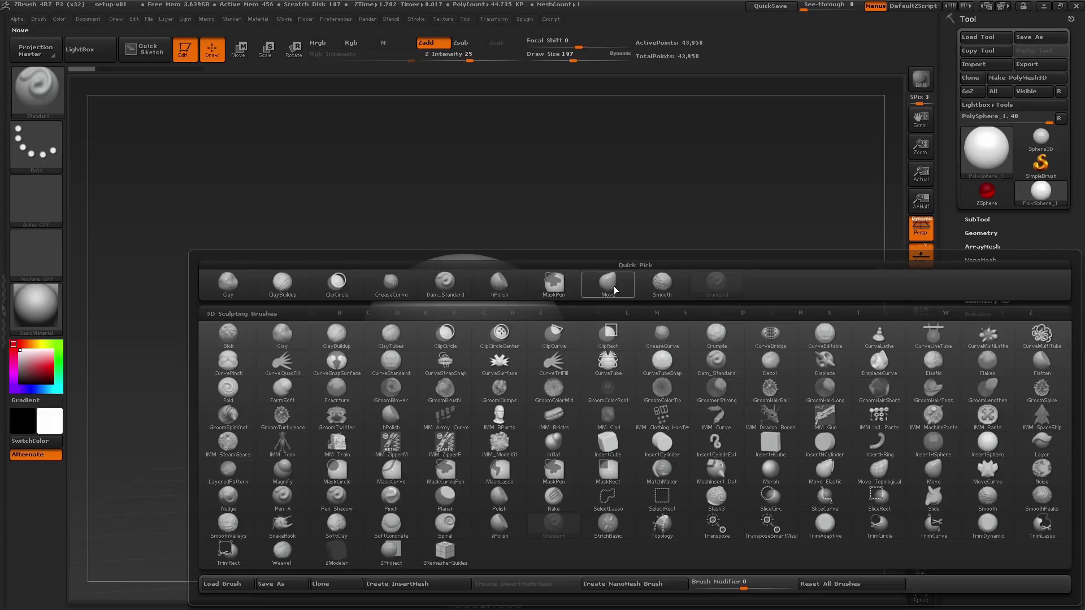
pyautogui.moveTo(612, 292)
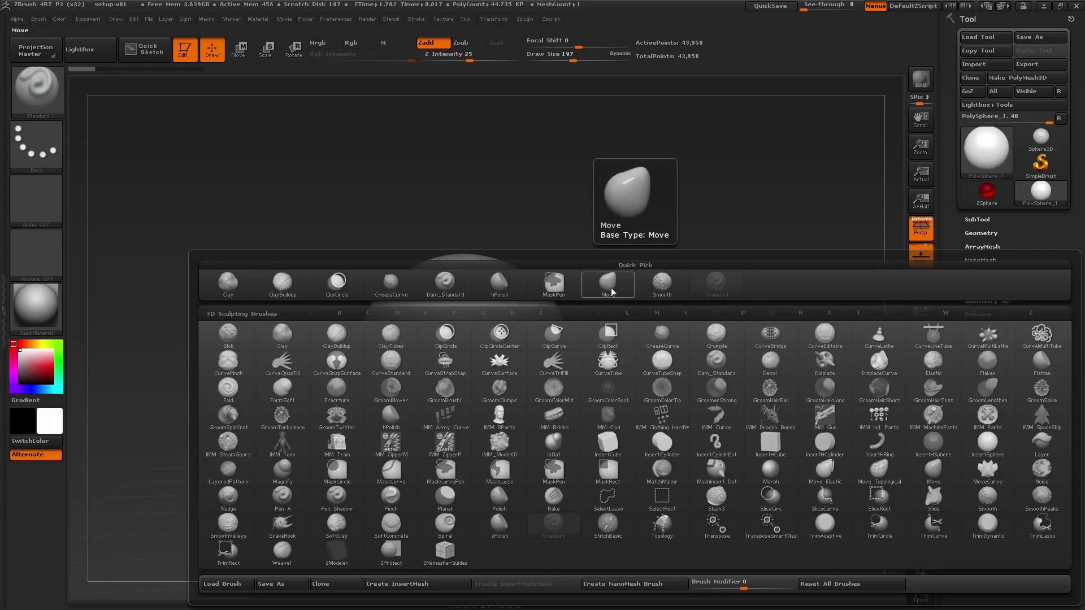
pyautogui.click(612, 287)
pyautogui.moveTo(645, 371)
pyautogui.mouseDown()
pyautogui.moveTo(584, 354)
pyautogui.moveTo(663, 383)
pyautogui.mouseUp()
pyautogui.press(']')
pyautogui.press(']')
pyautogui.press('s')
pyautogui.moveTo(663, 383); pyautogui.dragTo(688, 390)
pyautogui.keyDown('alt'); pyautogui.moveTo(687, 388); pyautogui.dragTo(629, 362); pyautogui.keyUp('alt')
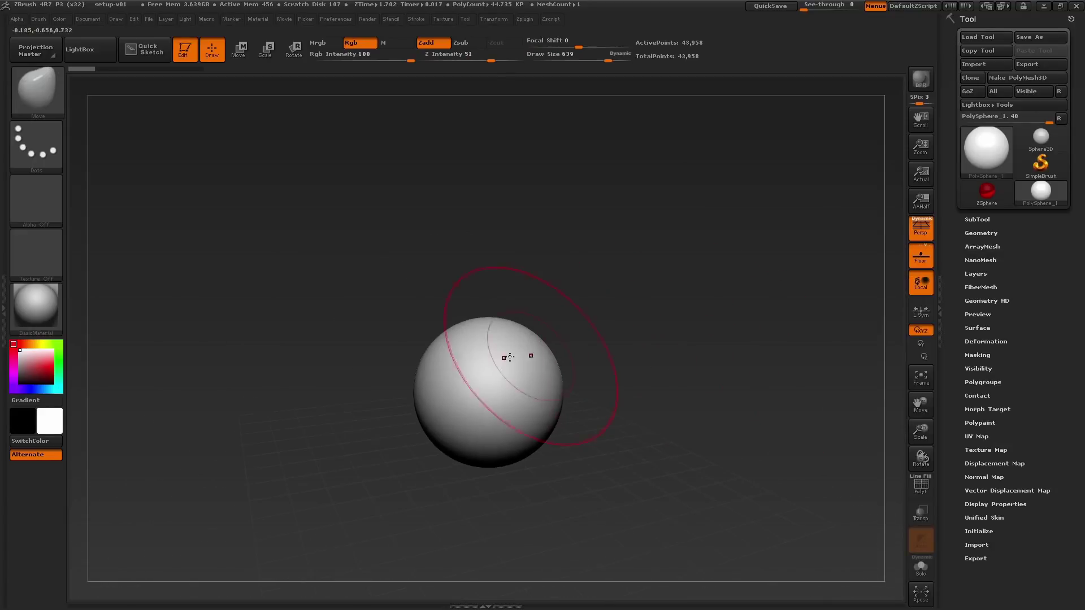
# Pull the sphere into a tapered, egg-like mass with the Move brush at a draw size of about 794
pyautogui.press('s')
pyautogui.moveTo(504, 358)
pyautogui.mouseDown()
pyautogui.moveTo(517, 359)
pyautogui.moveTo(507, 368)
pyautogui.moveTo(533, 440)
pyautogui.moveTo(557, 433)
pyautogui.moveTo(528, 431)
pyautogui.moveTo(473, 392)
pyautogui.moveTo(442, 404)
pyautogui.moveTo(576, 365)
pyautogui.moveTo(527, 450)
pyautogui.moveTo(531, 377)
pyautogui.moveTo(533, 443)
pyautogui.moveTo(472, 465)
pyautogui.moveTo(559, 400)
pyautogui.mouseUp()
pyautogui.moveTo(433, 470); pyautogui.dragTo(412, 484)
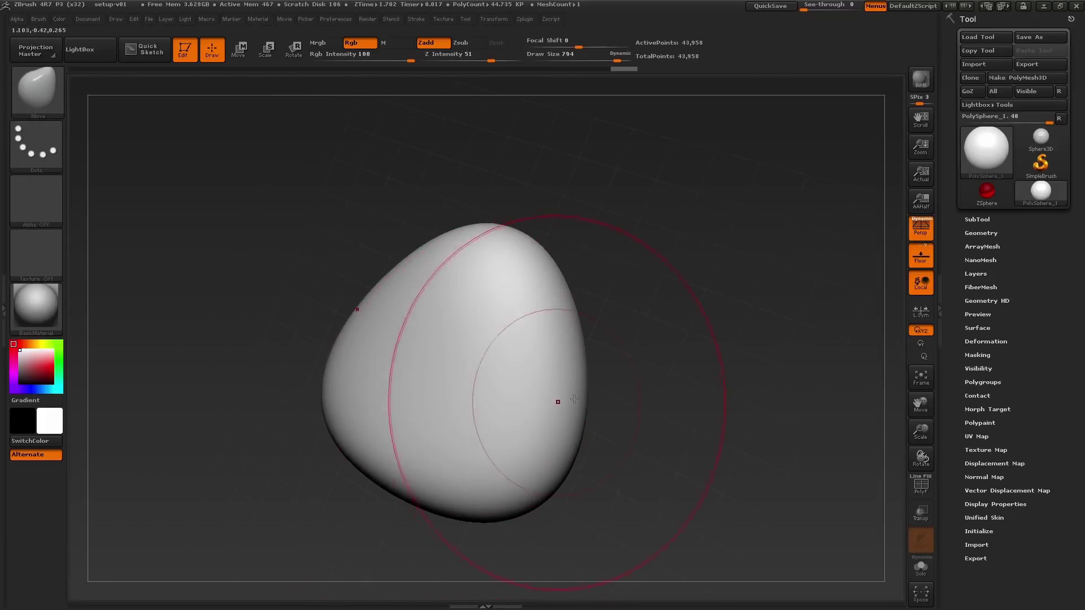
pyautogui.moveTo(605, 390); pyautogui.dragTo(526, 362)
pyautogui.moveTo(495, 274); pyautogui.dragTo(503, 240)
pyautogui.keyDown('alt'); pyautogui.moveTo(576, 243); pyautogui.dragTo(642, 288); pyautogui.keyUp('alt')
pyautogui.moveTo(557, 285); pyautogui.dragTo(517, 291)
pyautogui.moveTo(469, 305)
pyautogui.mouseDown()
pyautogui.moveTo(585, 311)
pyautogui.moveTo(495, 297)
pyautogui.moveTo(497, 318)
pyautogui.mouseUp()
# Reshape the mass from several angles into a broad, rounded egg form that narrows toward one end
pyautogui.hotkey('ctrl', 'shift', 'z')
pyautogui.hotkey('ctrl', 'shift', 'z')
pyautogui.hotkey('ctrl', 'shift', 'z')
pyautogui.hotkey('ctrl', 'shift', 'z')
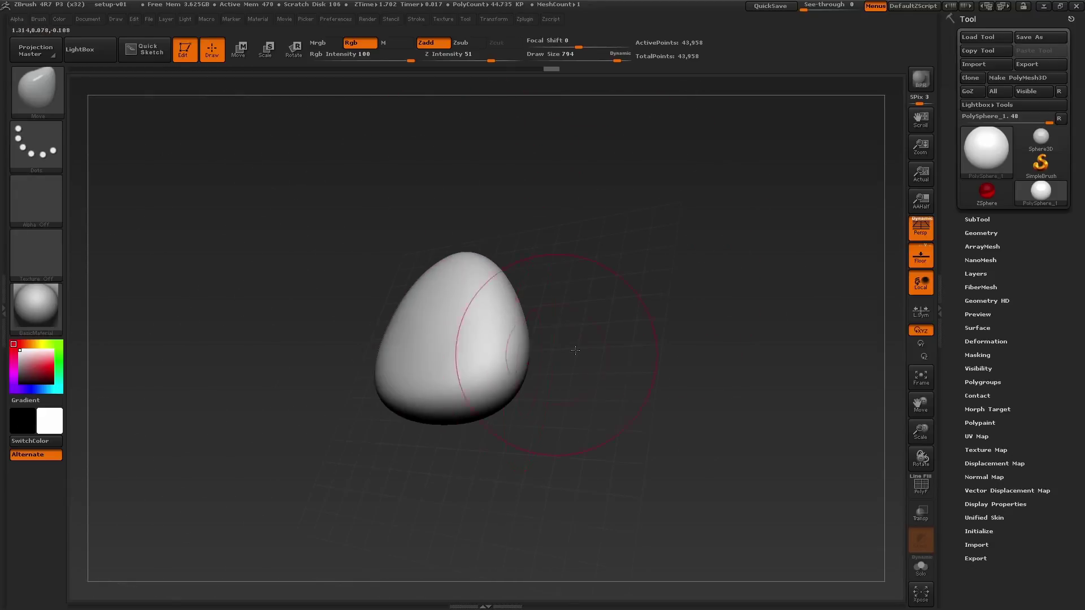
pyautogui.hotkey('ctrl', 'shift', 'z')
pyautogui.hotkey('ctrl', 'shift', 'z')
pyautogui.hotkey('ctrl', 'shift', 'z')
pyautogui.hotkey('ctrl', 'shift', 'z')
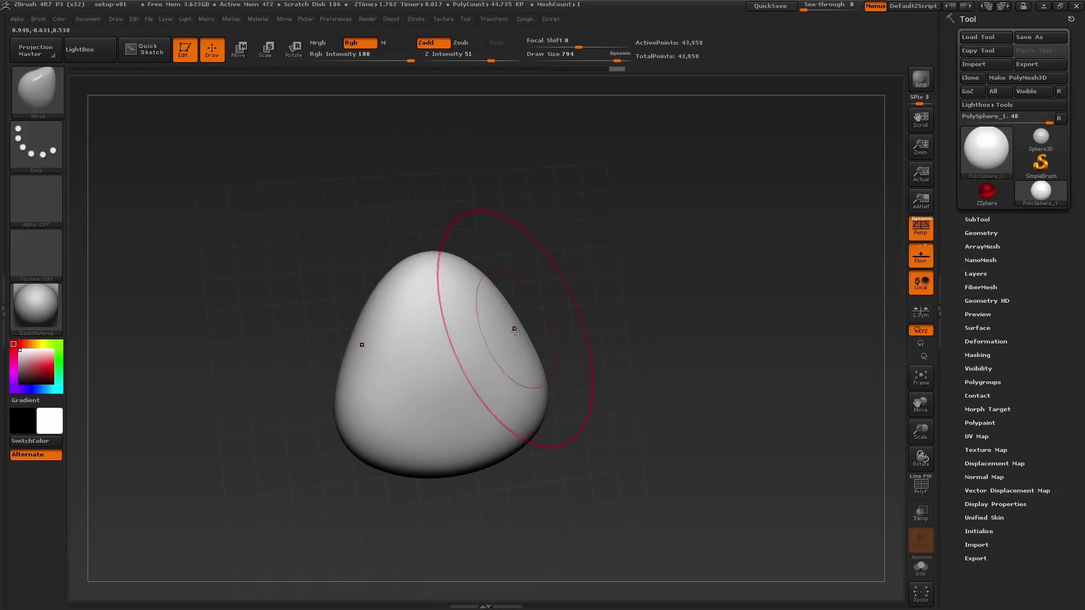
pyautogui.hotkey('ctrl', 'shift', 'z')
pyautogui.hotkey('ctrl', 'shift', 'z')
pyautogui.hotkey('ctrl', 'shift', 'z')
pyautogui.hotkey('ctrl', 'shift', 'z')
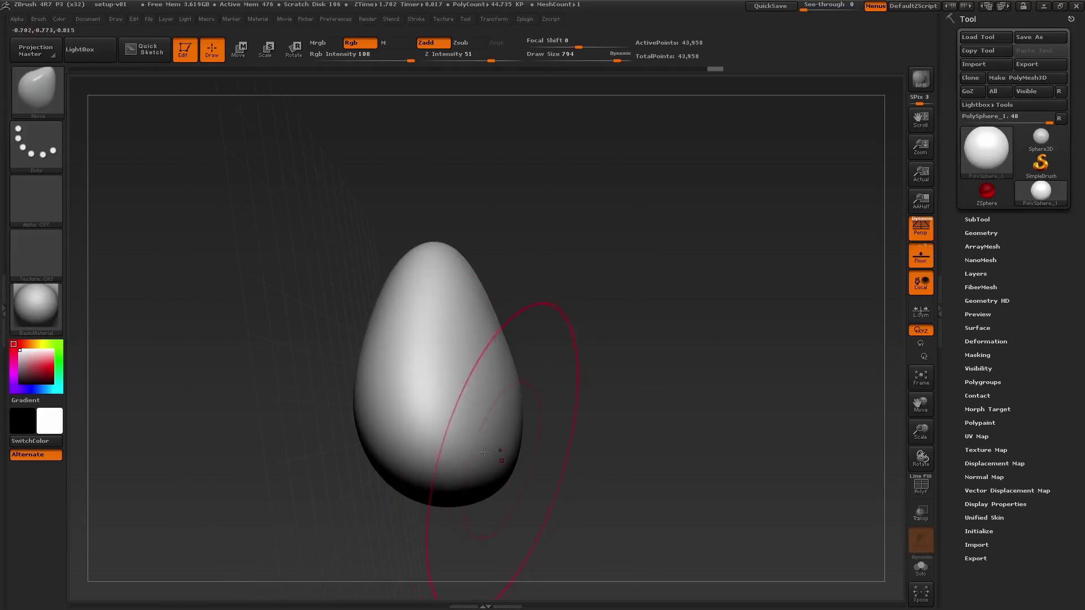
pyautogui.hotkey('ctrl', 'shift', 'z')
pyautogui.hotkey('ctrl', 'shift', 'z')
pyautogui.hotkey('ctrl', 'shift', 'z')
pyautogui.hotkey('ctrl', 'shift', 'z')
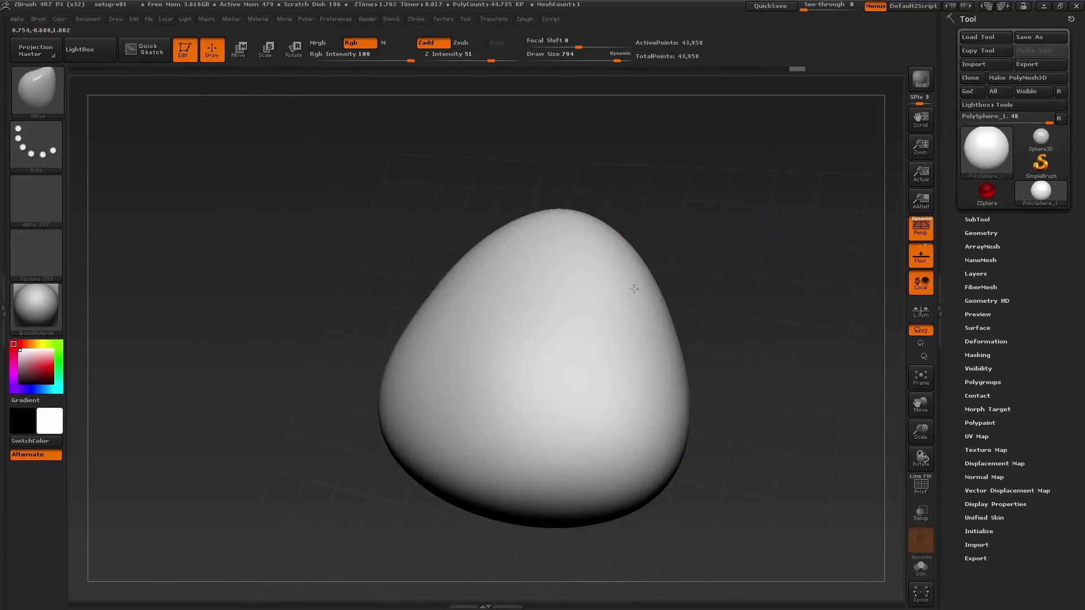
pyautogui.moveTo(746, 327); pyautogui.dragTo(688, 431)
# Build up rough volume across the front and sides of the form using the ClayBuildup brush at a draw size of about 251 to 305
pyautogui.press('b')
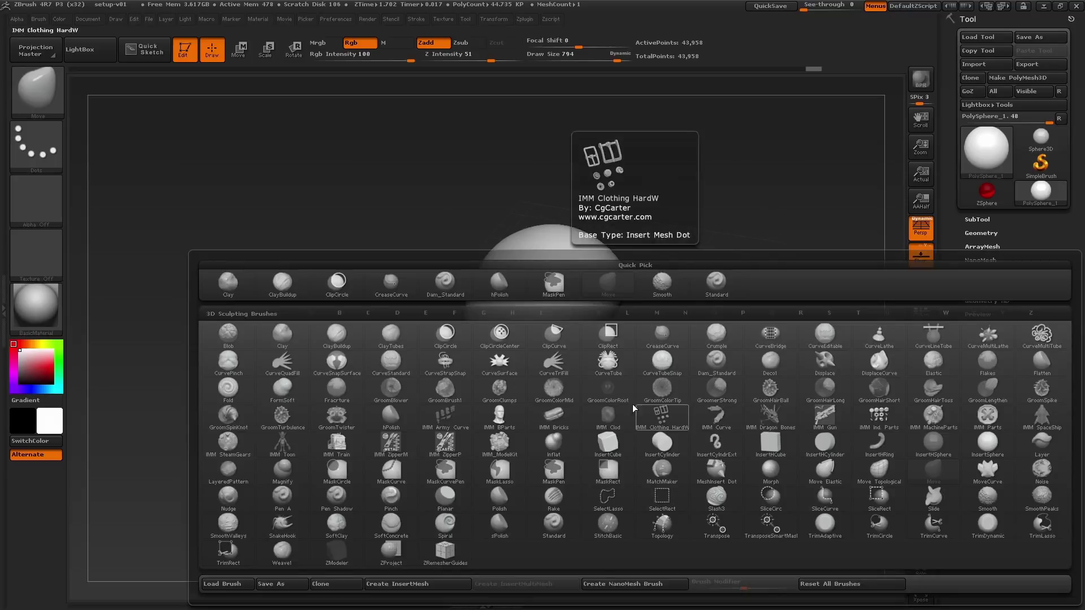
pyautogui.click(282, 283)
pyautogui.moveTo(630, 402)
pyautogui.mouseDown()
pyautogui.moveTo(647, 373)
pyautogui.moveTo(685, 430)
pyautogui.moveTo(634, 430)
pyautogui.mouseUp()
pyautogui.press('s')
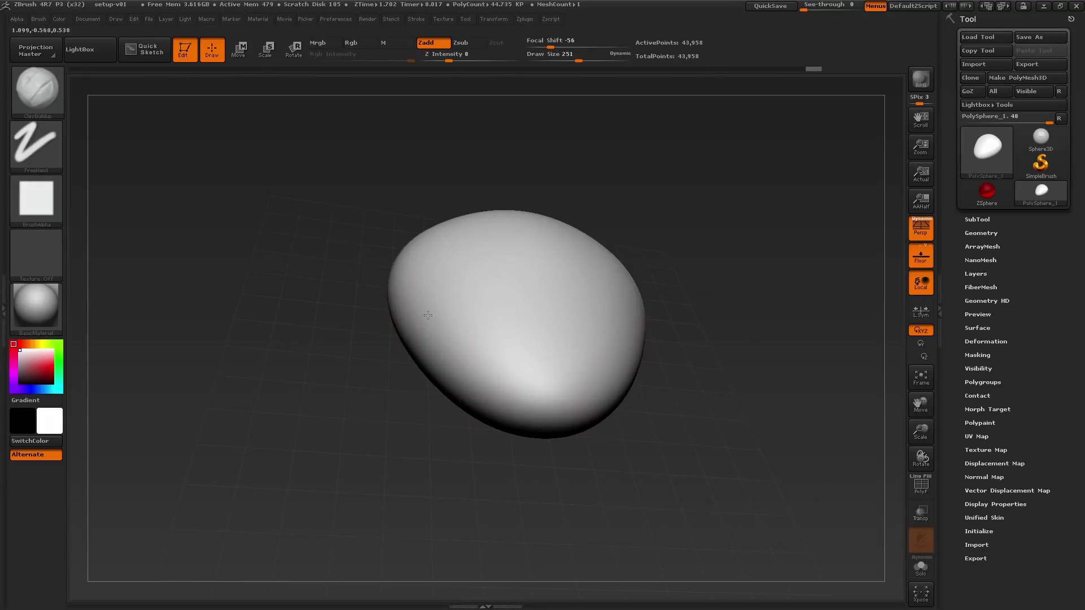
pyautogui.moveTo(453, 348)
pyautogui.mouseDown()
pyautogui.moveTo(611, 407)
pyautogui.moveTo(550, 415)
pyautogui.mouseUp()
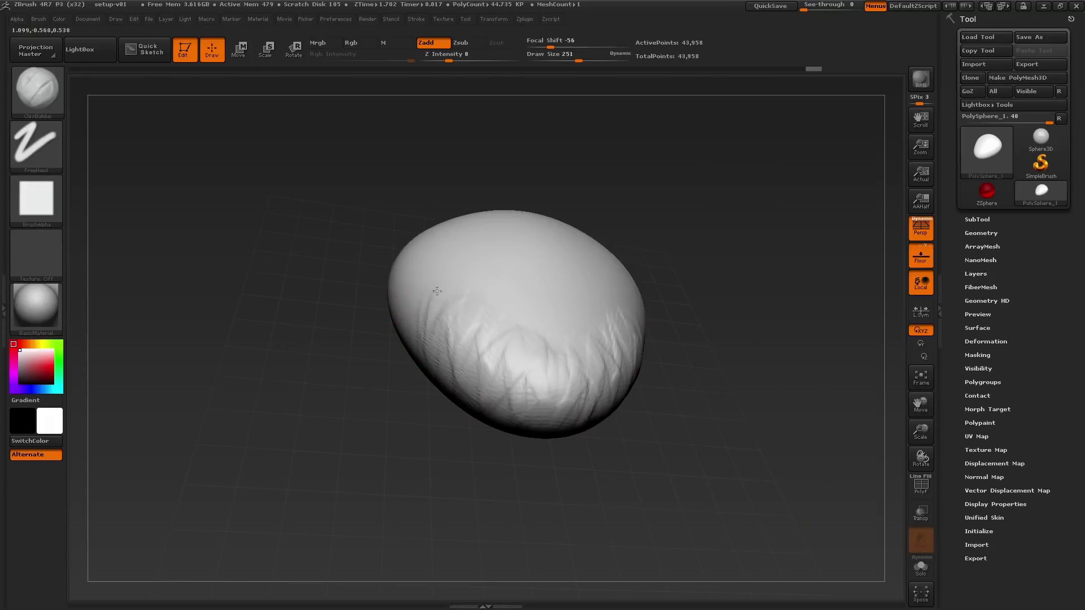
pyautogui.keyDown('shift'); pyautogui.moveTo(437, 291); pyautogui.dragTo(438, 310, button='right'); pyautogui.keyUp('shift')
pyautogui.moveTo(439, 310)
pyautogui.mouseDown()
pyautogui.moveTo(496, 283)
pyautogui.moveTo(561, 339)
pyautogui.mouseUp()
pyautogui.moveTo(562, 339); pyautogui.dragTo(590, 288, button='right')
pyautogui.moveTo(590, 288)
pyautogui.mouseDown()
pyautogui.moveTo(634, 310)
pyautogui.moveTo(571, 256)
pyautogui.moveTo(587, 294)
pyautogui.moveTo(685, 327)
pyautogui.mouseUp()
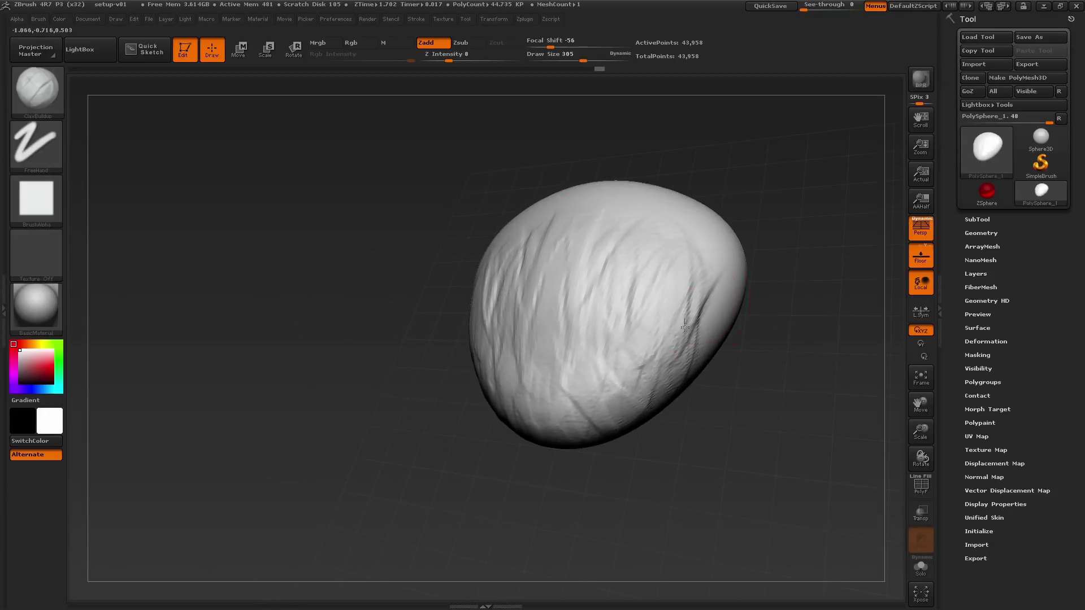
pyautogui.moveTo(685, 327); pyautogui.dragTo(608, 351, button='right')
# Smooth the rough clay strokes into an even surface over the whole form
pyautogui.keyDown('shift'); pyautogui.moveTo(608, 351); pyautogui.dragTo(582, 211); pyautogui.keyUp('shift')
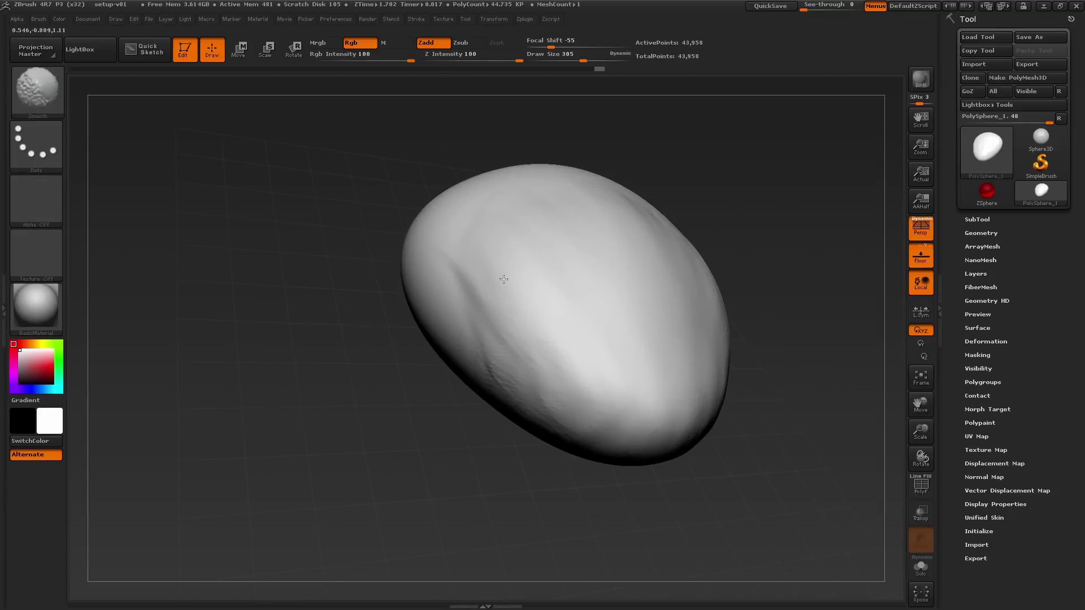
pyautogui.moveTo(504, 279); pyautogui.dragTo(492, 303, button='right')
pyautogui.moveTo(459, 287); pyautogui.dragTo(476, 244)
pyautogui.moveTo(507, 326)
pyautogui.mouseDown()
pyautogui.moveTo(634, 370)
pyautogui.moveTo(595, 396)
pyautogui.mouseUp()
pyautogui.moveTo(443, 289); pyautogui.dragTo(537, 344, button='right')
# Carve a wide horizontal mouth groove around the front of the form with ClayBuildup at draw size 128
pyautogui.press('s')
pyautogui.moveTo(538, 374)
pyautogui.mouseDown()
pyautogui.moveTo(520, 377)
pyautogui.moveTo(521, 417)
pyautogui.moveTo(701, 457)
pyautogui.mouseUp()
pyautogui.moveTo(701, 458)
pyautogui.mouseDown(button='right')
pyautogui.moveTo(591, 443)
pyautogui.moveTo(588, 412)
pyautogui.mouseUp(button='right')
pyautogui.moveTo(492, 429)
pyautogui.keyDown('alt'); pyautogui.mouseDown()
pyautogui.moveTo(438, 441)
pyautogui.moveTo(639, 414)
pyautogui.moveTo(509, 430)
pyautogui.mouseUp(); pyautogui.keyUp('alt')
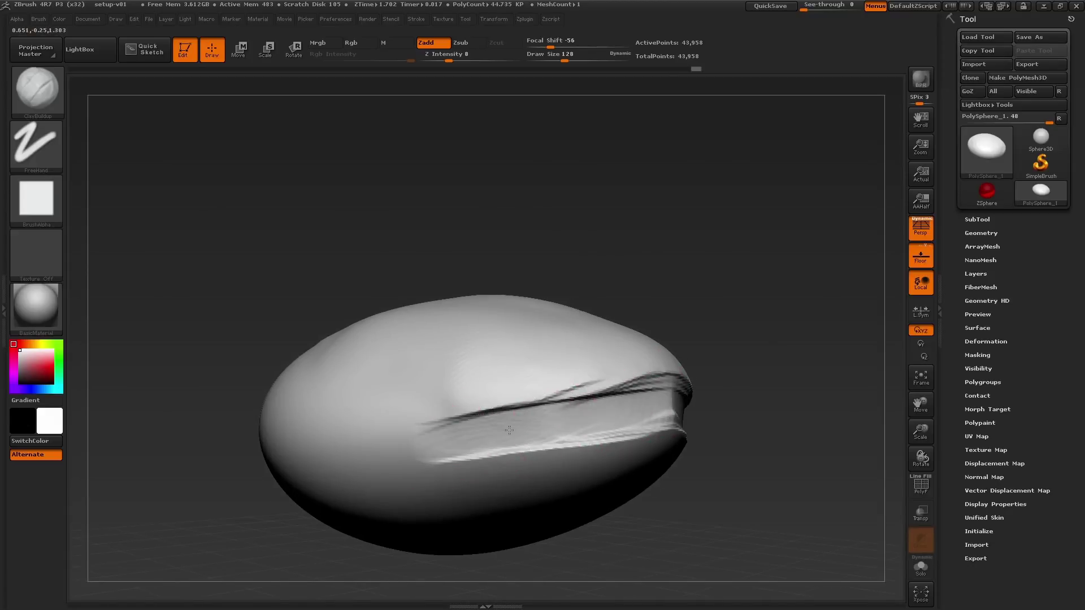
# Build up thick upper and lower lips along the edges of the mouth groove, out to its corners
pyautogui.moveTo(440, 447)
pyautogui.mouseDown()
pyautogui.moveTo(579, 416)
pyautogui.moveTo(398, 455)
pyautogui.moveTo(543, 423)
pyautogui.mouseUp()
pyautogui.moveTo(676, 407)
pyautogui.mouseDown()
pyautogui.moveTo(611, 418)
pyautogui.moveTo(667, 416)
pyautogui.mouseUp()
pyautogui.moveTo(650, 424); pyautogui.dragTo(571, 424, button='right')
pyautogui.moveTo(557, 412)
pyautogui.mouseDown()
pyautogui.moveTo(448, 423)
pyautogui.moveTo(715, 393)
pyautogui.mouseUp()
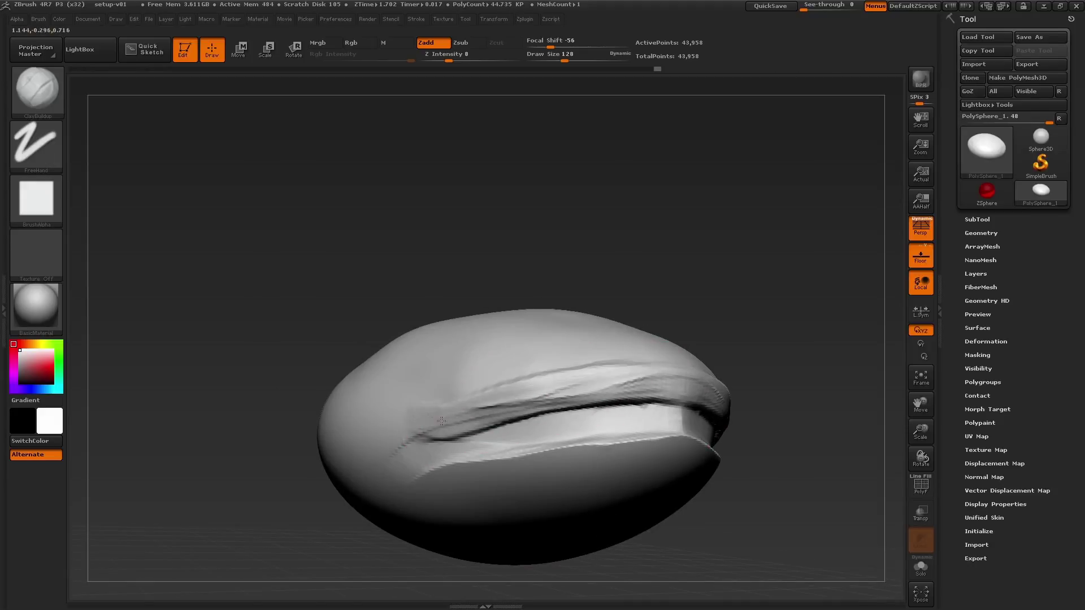
pyautogui.moveTo(435, 464); pyautogui.dragTo(618, 432)
pyautogui.moveTo(617, 431); pyautogui.dragTo(700, 441, button='right')
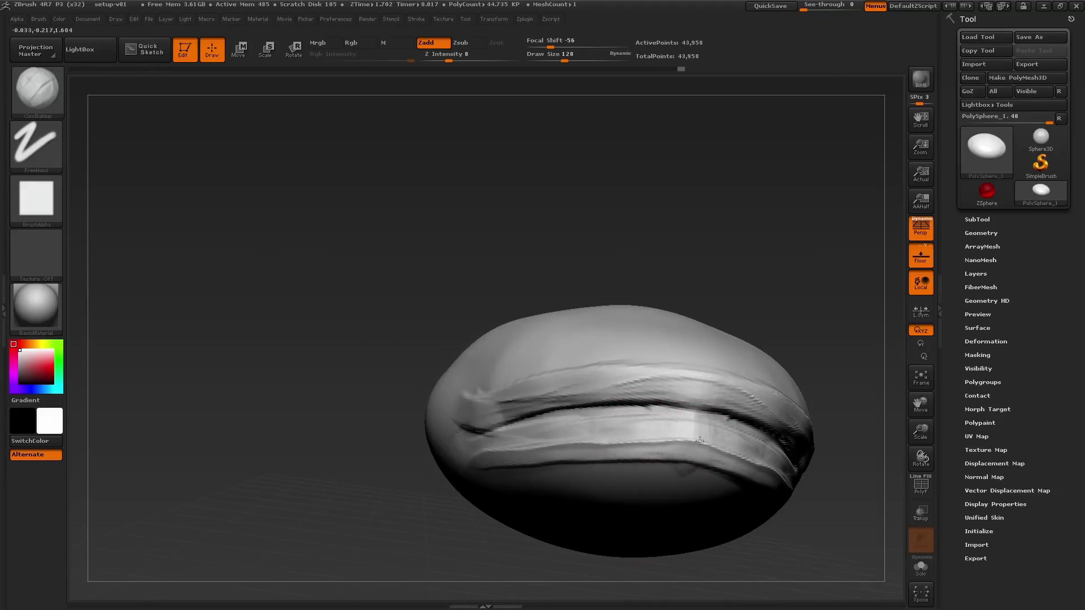
# Smooth the lower lip, the mouth corners and the upper lip from both sides of the head
pyautogui.moveTo(649, 449)
pyautogui.mouseDown()
pyautogui.moveTo(587, 467)
pyautogui.moveTo(514, 461)
pyautogui.moveTo(674, 451)
pyautogui.mouseUp()
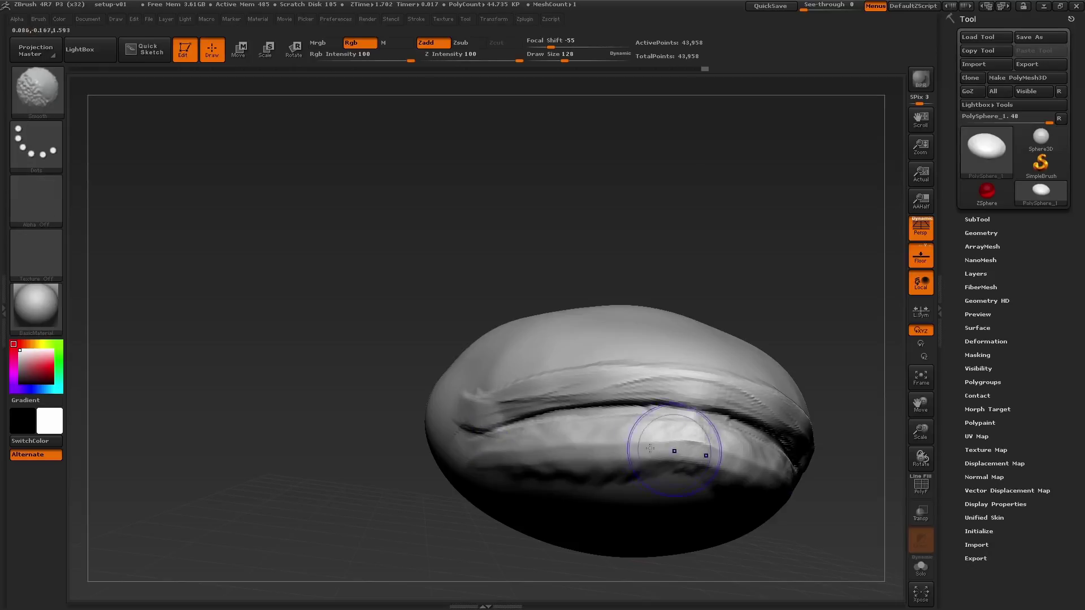
pyautogui.keyDown('shift'); pyautogui.moveTo(546, 469); pyautogui.dragTo(526, 465); pyautogui.keyUp('shift')
pyautogui.moveTo(508, 455); pyautogui.dragTo(563, 434, button='right')
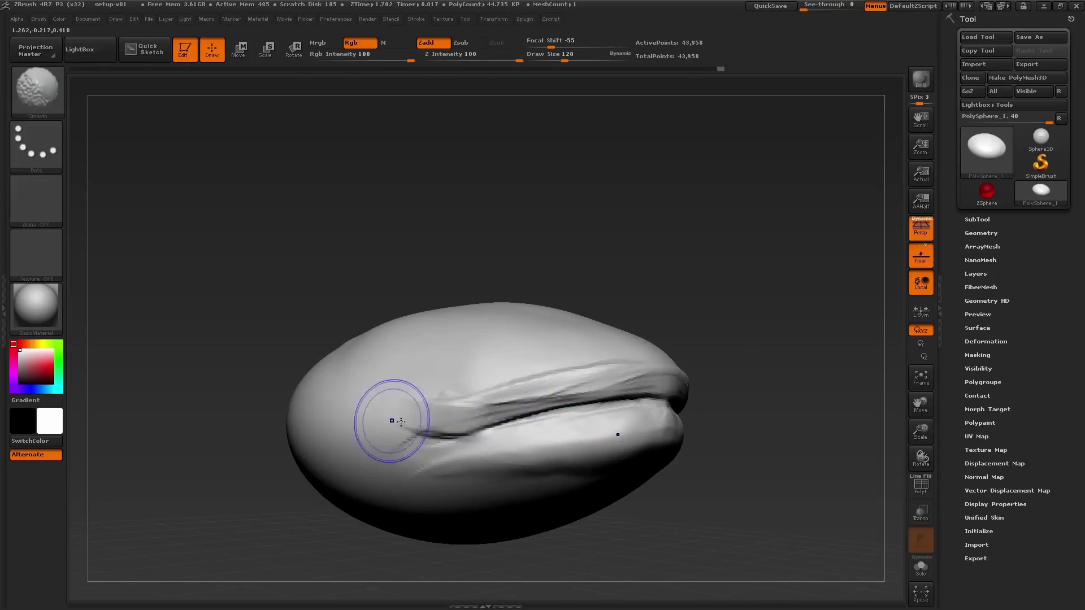
pyautogui.keyDown('shift'); pyautogui.moveTo(393, 421); pyautogui.dragTo(661, 382); pyautogui.keyUp('shift')
pyautogui.moveTo(590, 438); pyautogui.dragTo(531, 432, button='right')
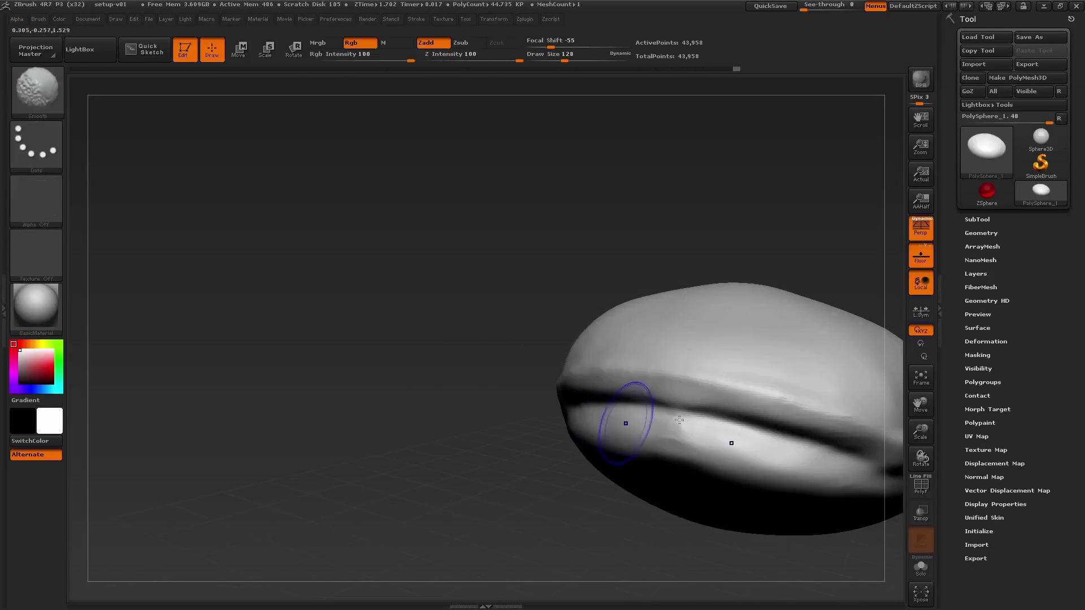
pyautogui.keyDown('shift'); pyautogui.moveTo(625, 424); pyautogui.dragTo(783, 426); pyautogui.keyUp('shift')
# Recut a sharp crease between the lips and define the lip edges with ClayBuildup at a draw size of about 90 to 83
pyautogui.moveTo(751, 407)
pyautogui.mouseDown(button='right')
pyautogui.moveTo(610, 361)
pyautogui.moveTo(731, 351)
pyautogui.moveTo(820, 367)
pyautogui.mouseUp(button='right')
pyautogui.moveTo(543, 429)
pyautogui.mouseDown(button='right')
pyautogui.moveTo(531, 282)
pyautogui.moveTo(469, 341)
pyautogui.mouseUp(button='right')
pyautogui.press('[')
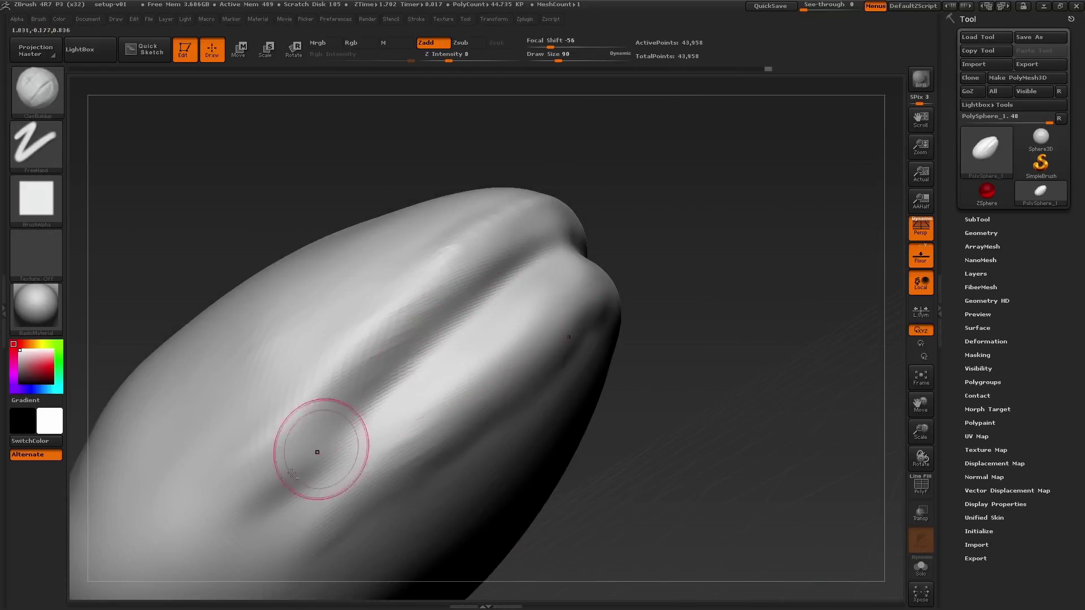
pyautogui.moveTo(321, 449)
pyautogui.keyDown('alt'); pyautogui.mouseDown()
pyautogui.moveTo(300, 480)
pyautogui.moveTo(461, 317)
pyautogui.mouseUp(); pyautogui.keyUp('alt')
pyautogui.moveTo(465, 329); pyautogui.dragTo(462, 319, button='right')
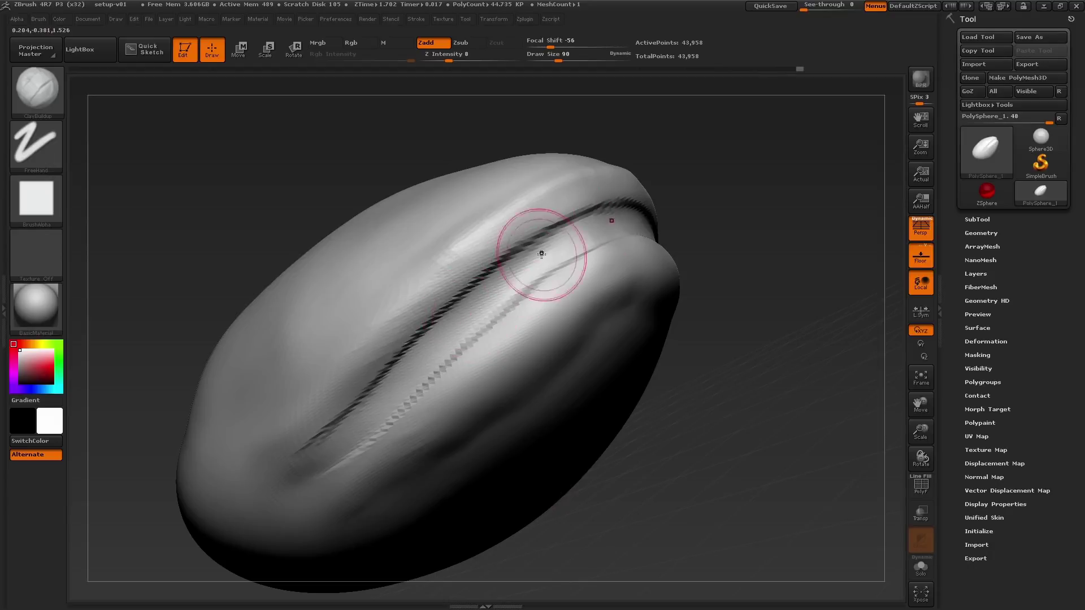
pyautogui.moveTo(542, 250); pyautogui.dragTo(456, 274, button='right')
pyautogui.keyDown('alt'); pyautogui.moveTo(336, 408); pyautogui.dragTo(528, 224); pyautogui.keyUp('alt')
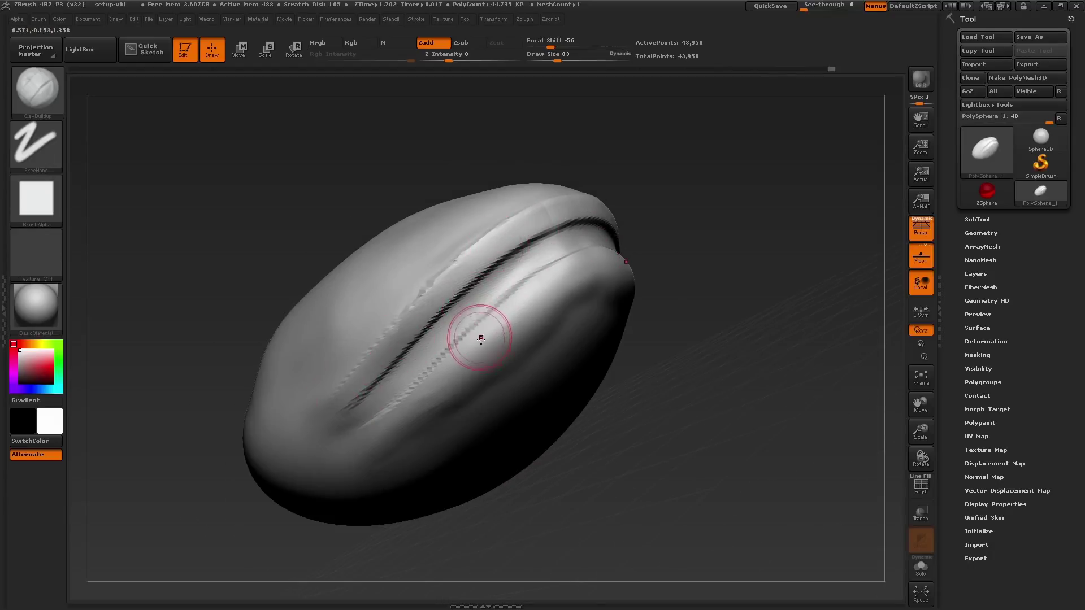
# Deepen the crease between the lips with the Standard brush and work the upper lip's edge at draw size 62
pyautogui.press('b')
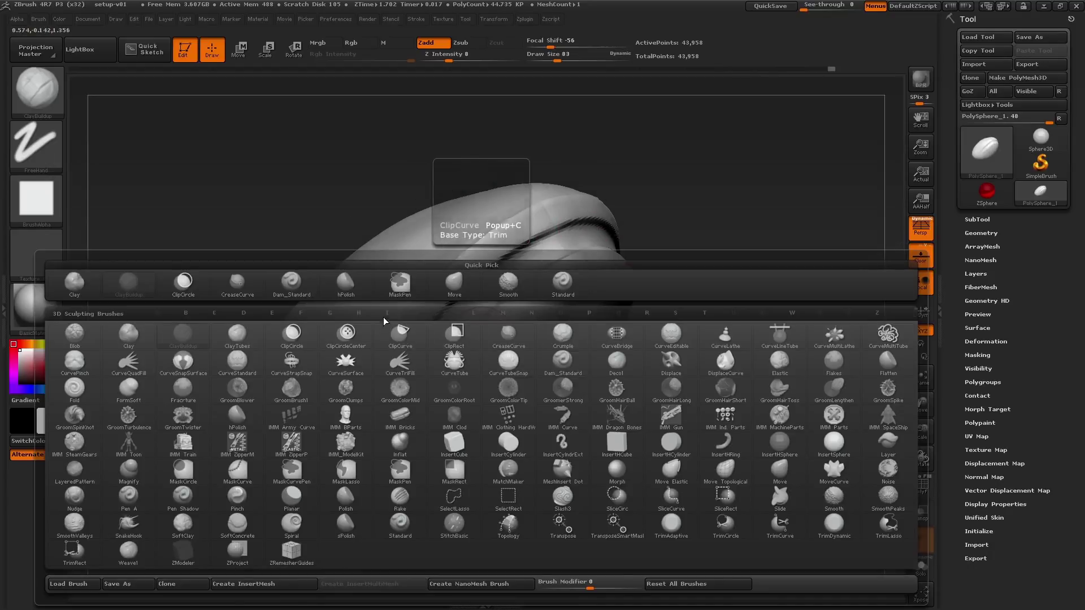
pyautogui.click(559, 285)
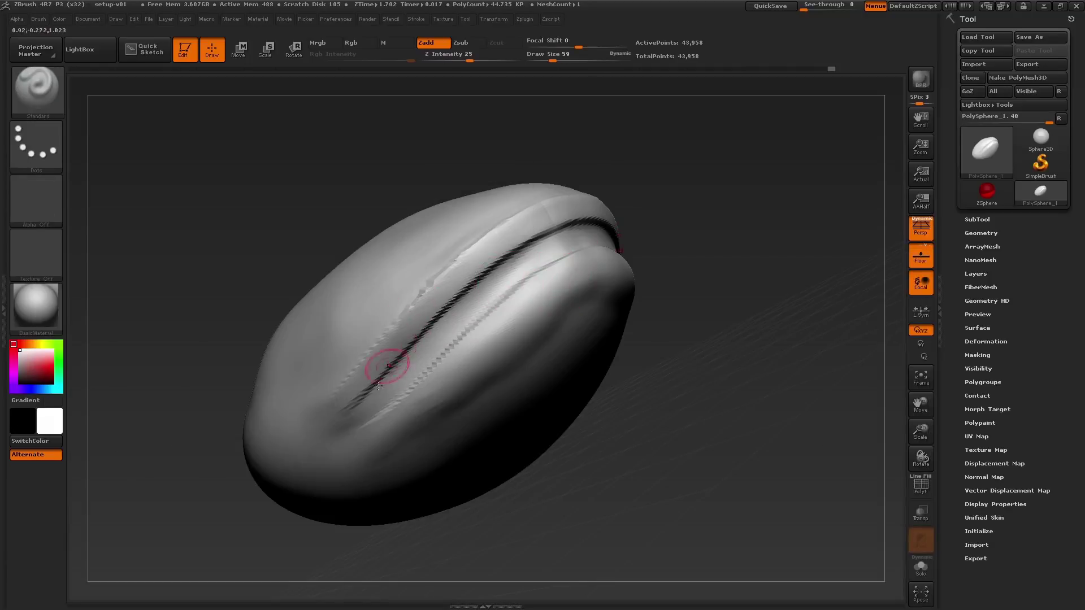
pyautogui.moveTo(374, 399)
pyautogui.keyDown('alt'); pyautogui.mouseDown()
pyautogui.moveTo(481, 294)
pyautogui.moveTo(565, 243)
pyautogui.mouseUp(); pyautogui.keyUp('alt')
pyautogui.press('s')
pyautogui.moveTo(378, 360); pyautogui.dragTo(384, 361)
pyautogui.moveTo(339, 398)
pyautogui.mouseDown()
pyautogui.moveTo(465, 273)
pyautogui.moveTo(569, 201)
pyautogui.mouseUp()
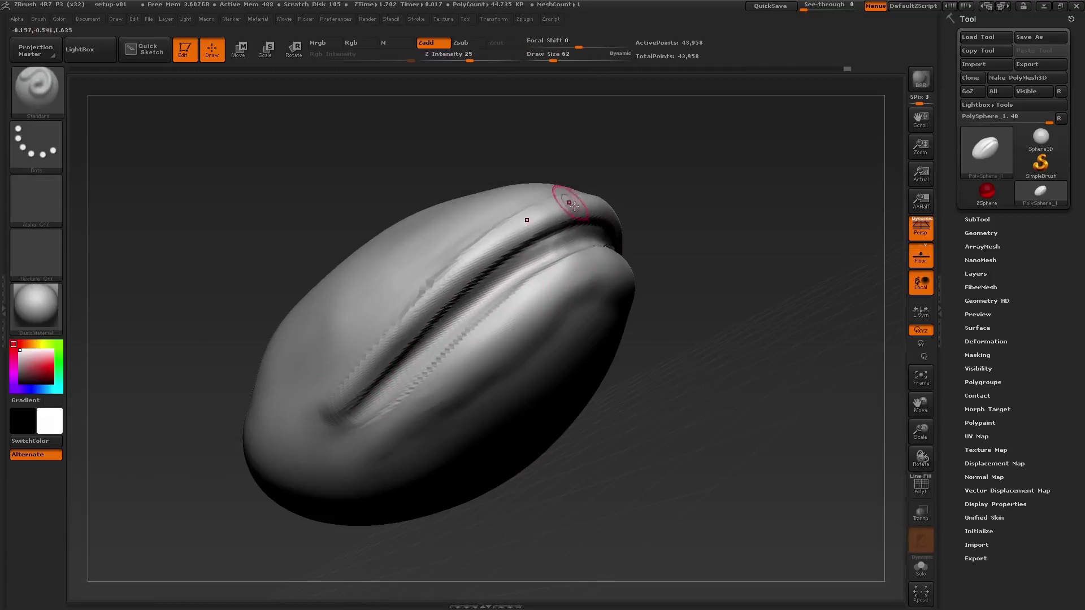
# Smooth the upper lip's edge and build up a raised rim along the lower lip, out to the mouth corner
pyautogui.moveTo(569, 201); pyautogui.dragTo(531, 198, button='right')
pyautogui.keyDown('shift'); pyautogui.moveTo(344, 388); pyautogui.dragTo(490, 256); pyautogui.keyUp('shift')
pyautogui.moveTo(339, 442); pyautogui.dragTo(569, 255)
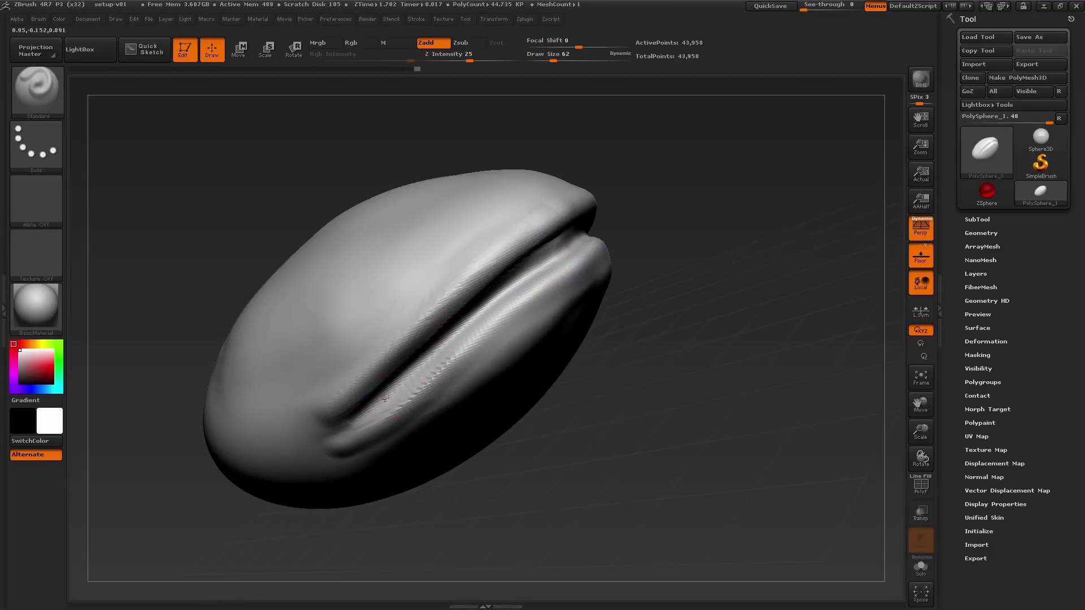
pyautogui.moveTo(325, 437); pyautogui.dragTo(463, 319)
pyautogui.moveTo(564, 233); pyautogui.dragTo(494, 286, button='right')
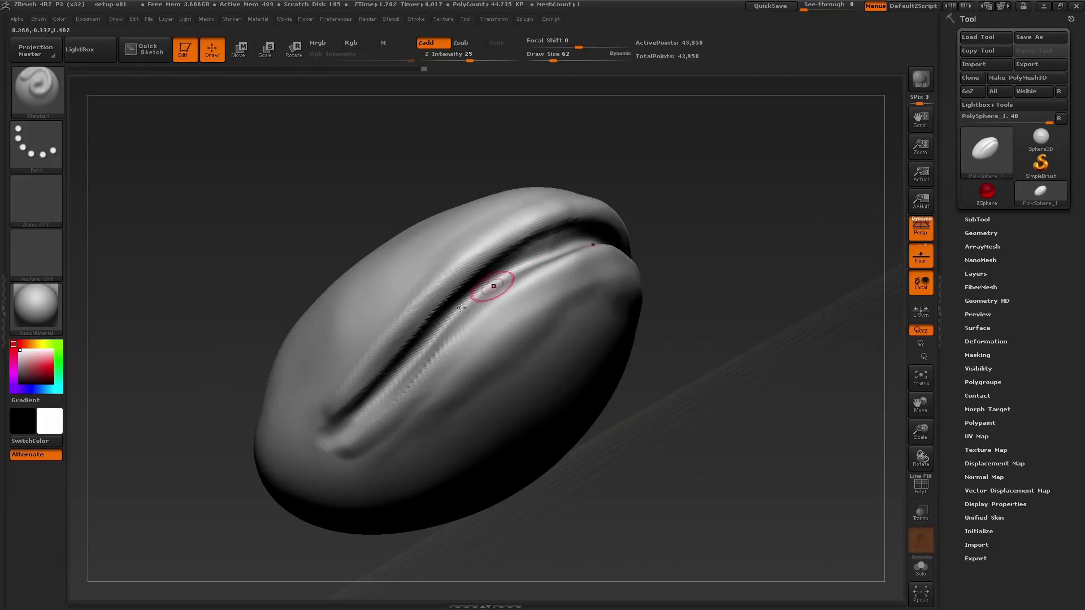
pyautogui.moveTo(455, 316)
pyautogui.mouseDown()
pyautogui.moveTo(500, 275)
pyautogui.moveTo(571, 239)
pyautogui.mouseUp()
# Refine and smooth the upper lip down to the mouth corner, and define the lower lip's outer edge at draw size 49
pyautogui.moveTo(572, 239); pyautogui.dragTo(395, 353, button='right')
pyautogui.moveTo(357, 382)
pyautogui.mouseDown()
pyautogui.moveTo(469, 263)
pyautogui.moveTo(582, 224)
pyautogui.mouseUp()
pyautogui.keyDown('shift'); pyautogui.moveTo(475, 252); pyautogui.dragTo(307, 422); pyautogui.keyUp('shift')
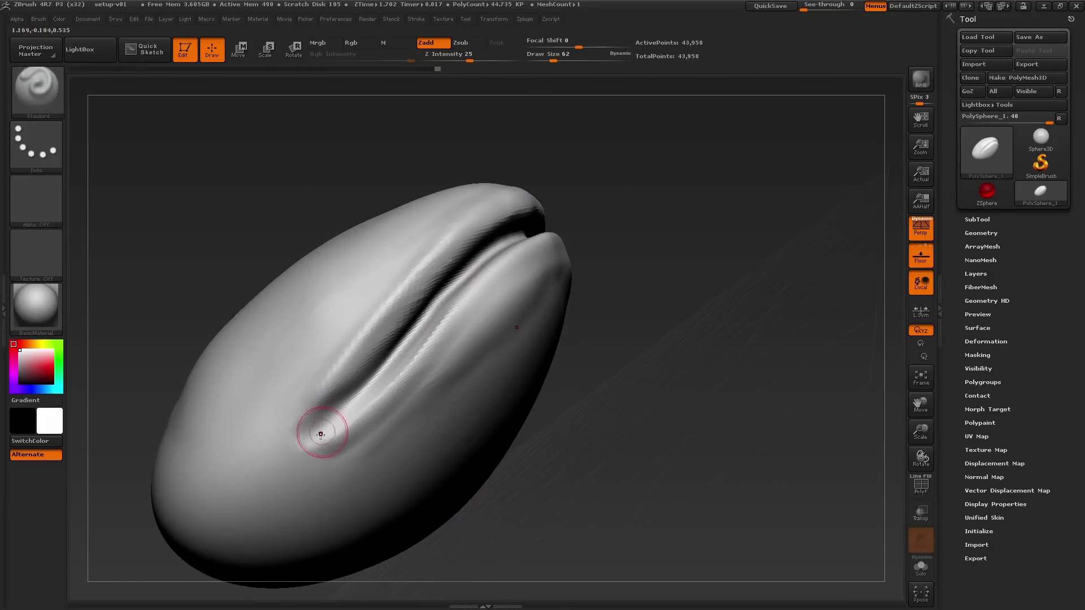
pyautogui.moveTo(317, 431); pyautogui.dragTo(461, 276)
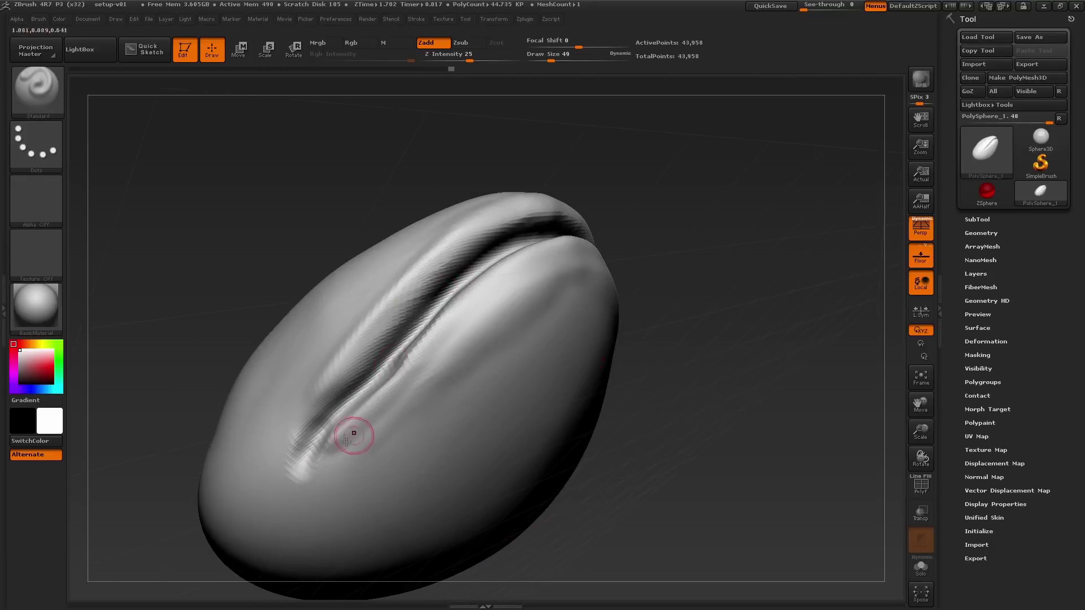
pyautogui.moveTo(351, 431)
pyautogui.mouseDown()
pyautogui.moveTo(416, 357)
pyautogui.moveTo(543, 252)
pyautogui.mouseUp()
pyautogui.moveTo(353, 438)
pyautogui.keyDown('shift'); pyautogui.mouseDown()
pyautogui.moveTo(497, 287)
pyautogui.moveTo(531, 266)
pyautogui.mouseUp(); pyautogui.keyUp('shift')
# Sharpen both lip rims with the Standard brush at Z Intensity 39 and draw size 62, and smooth the upper lip
pyautogui.press('u')
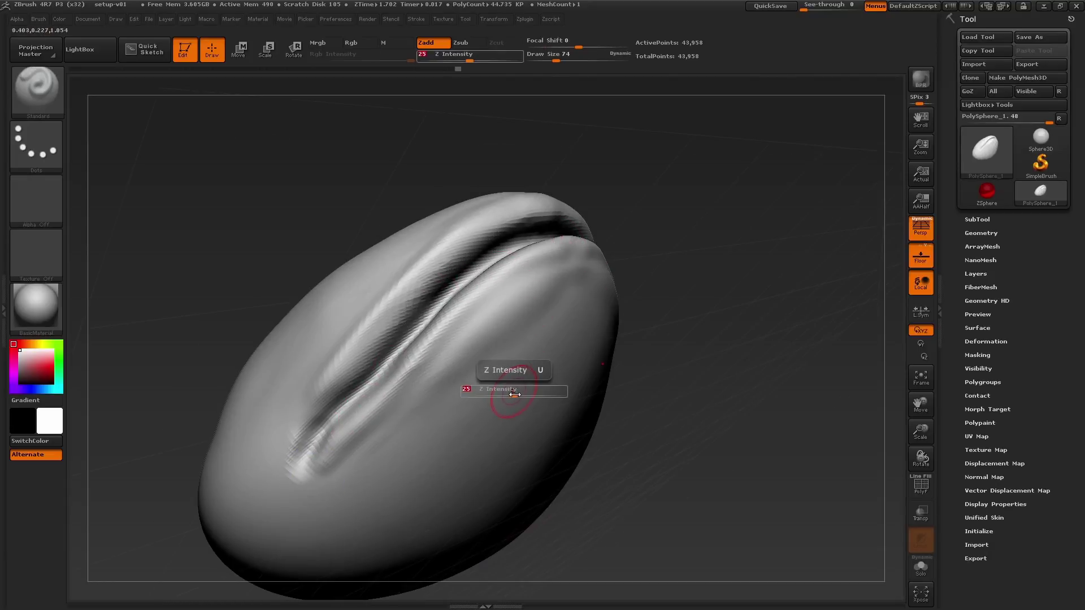
pyautogui.moveTo(514, 394); pyautogui.dragTo(528, 394)
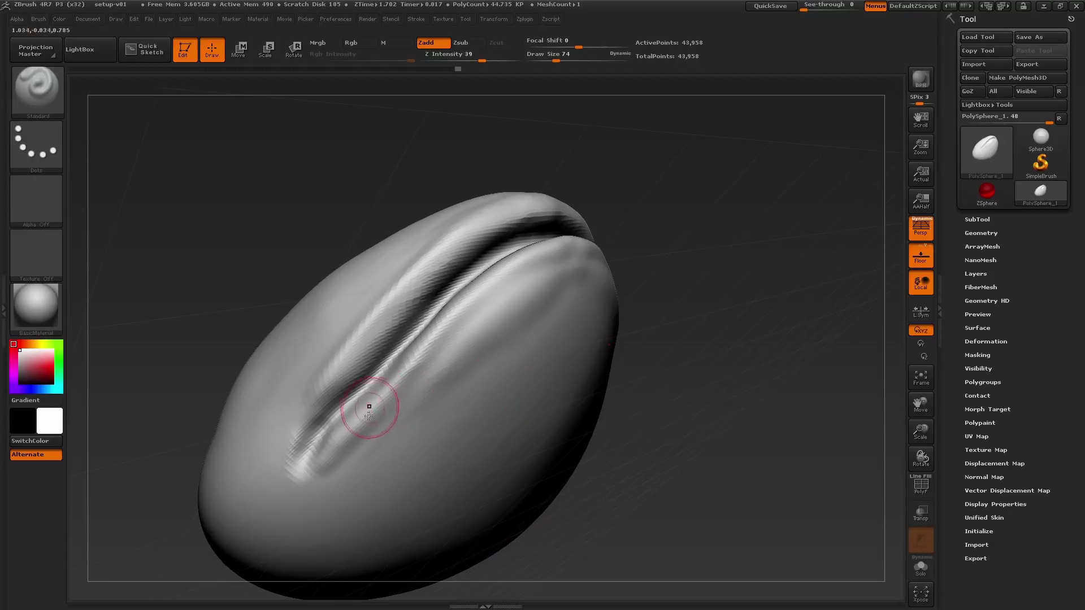
pyautogui.press('s')
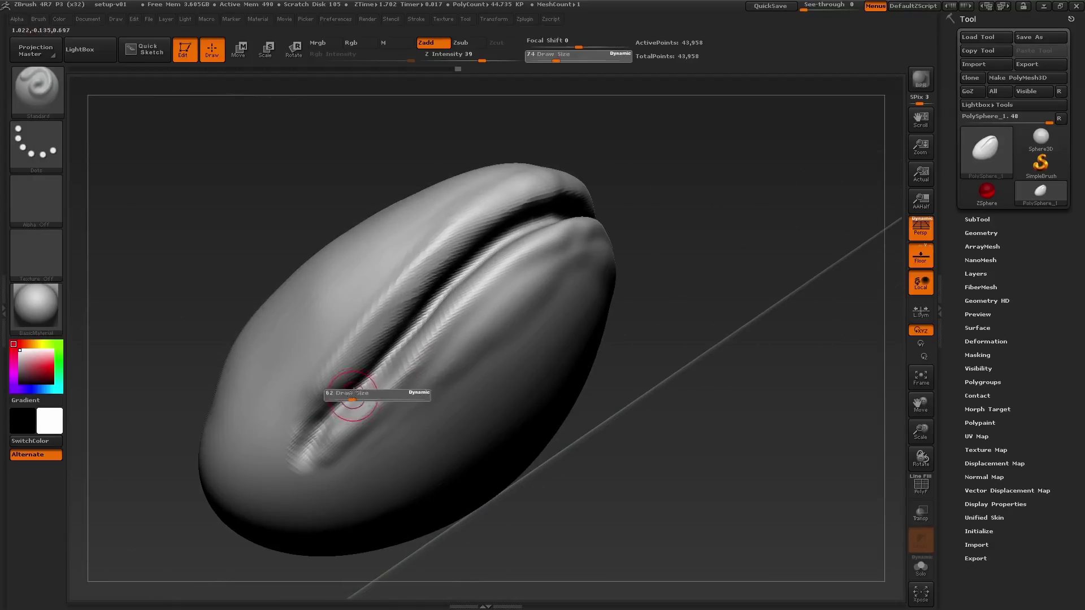
pyautogui.moveTo(381, 388); pyautogui.dragTo(447, 291)
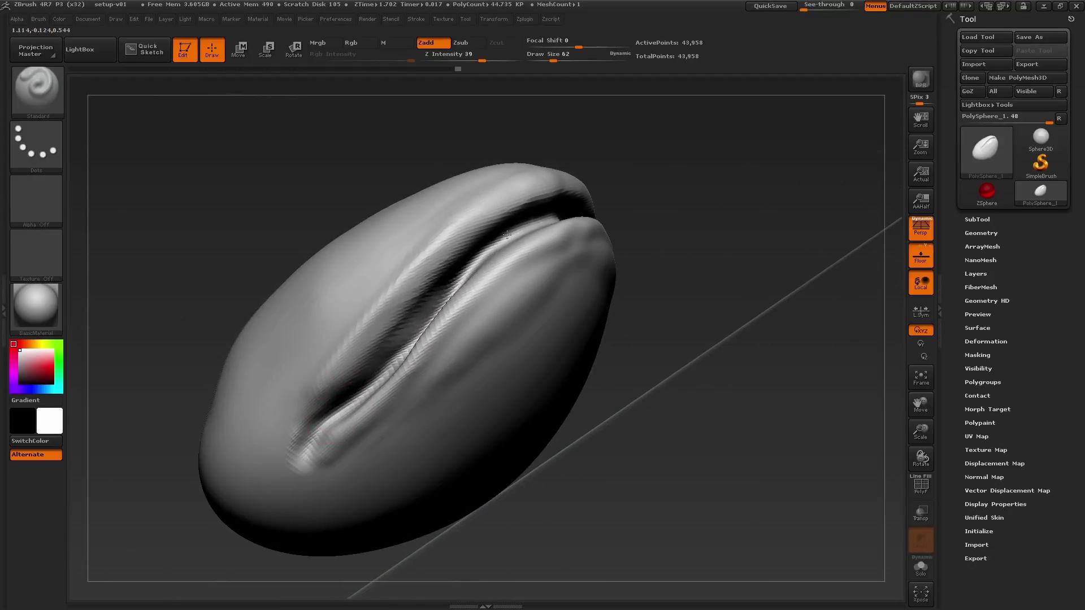
pyautogui.moveTo(507, 234); pyautogui.dragTo(549, 218)
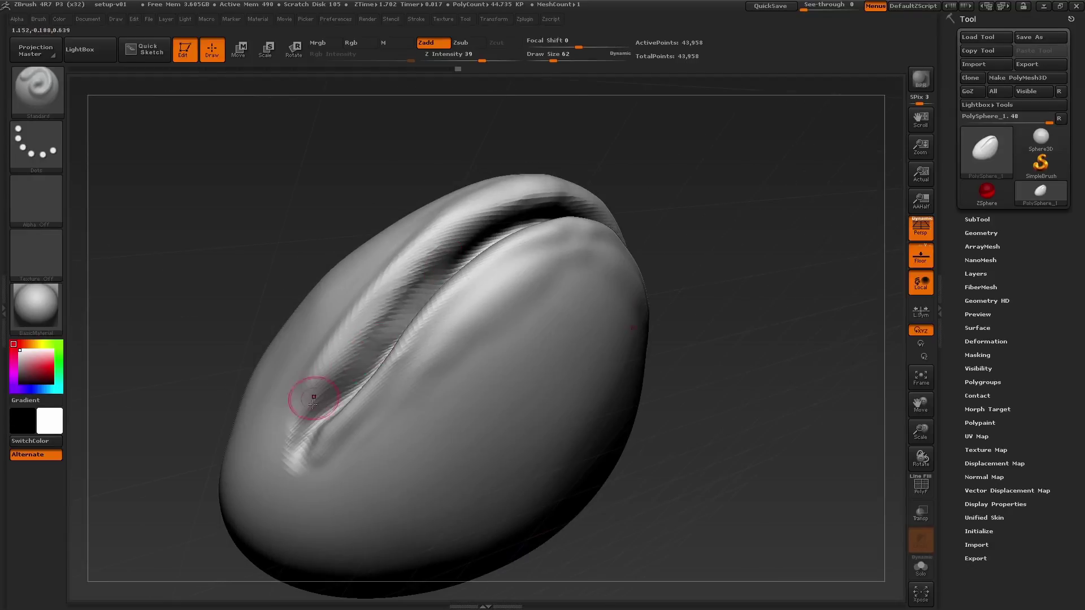
pyautogui.moveTo(315, 388); pyautogui.dragTo(475, 213)
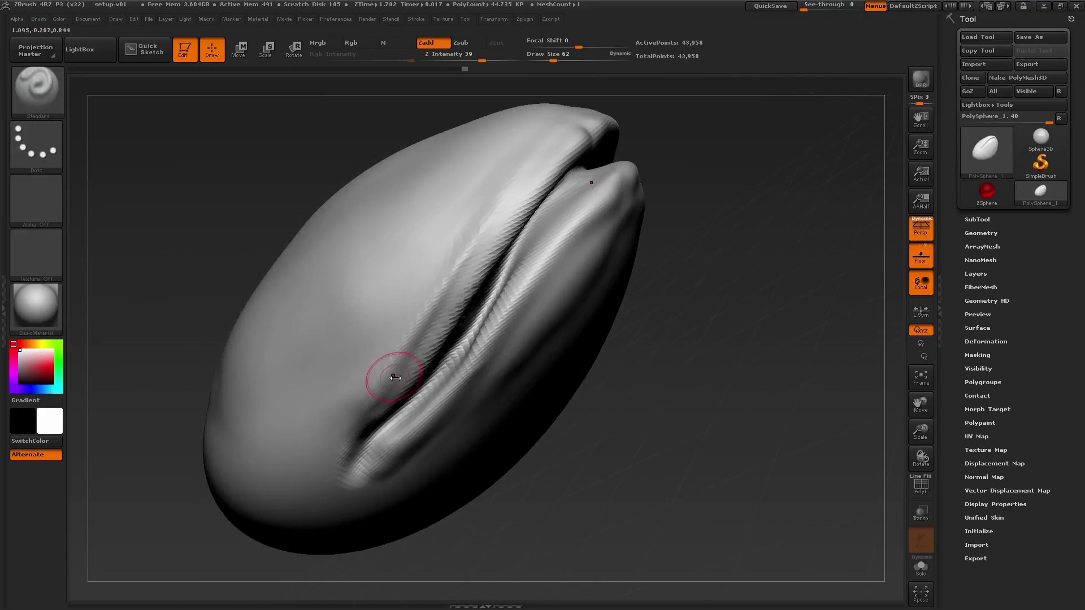
pyautogui.press('shift')
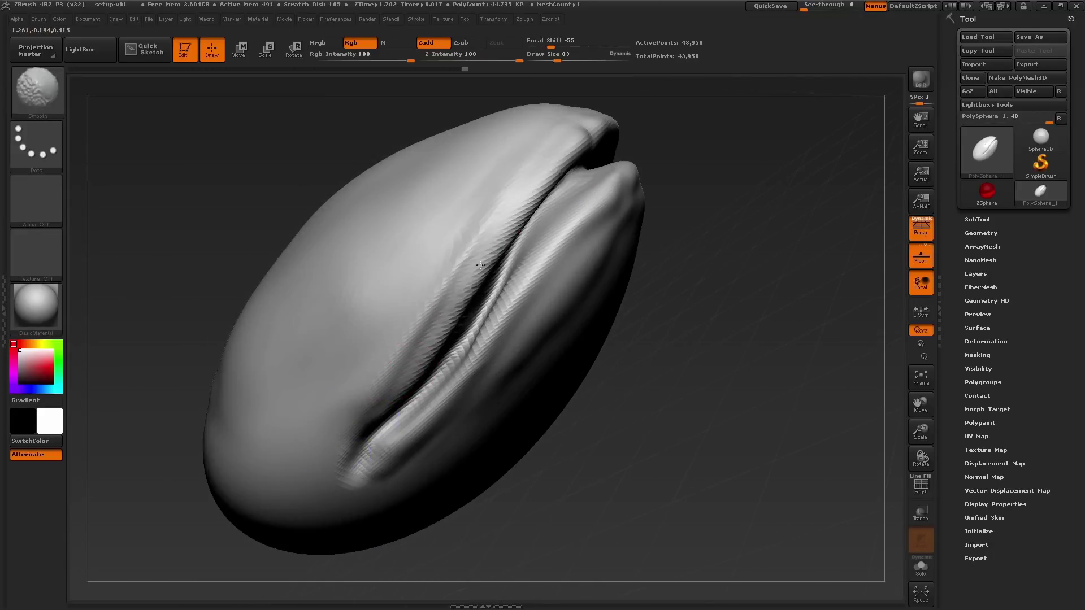
pyautogui.keyDown('shift'); pyautogui.moveTo(480, 264); pyautogui.dragTo(557, 163); pyautogui.keyUp('shift')
# Reshape the overall head silhouette with the Move brush, using a large draw size up to 460
pyautogui.press('b')
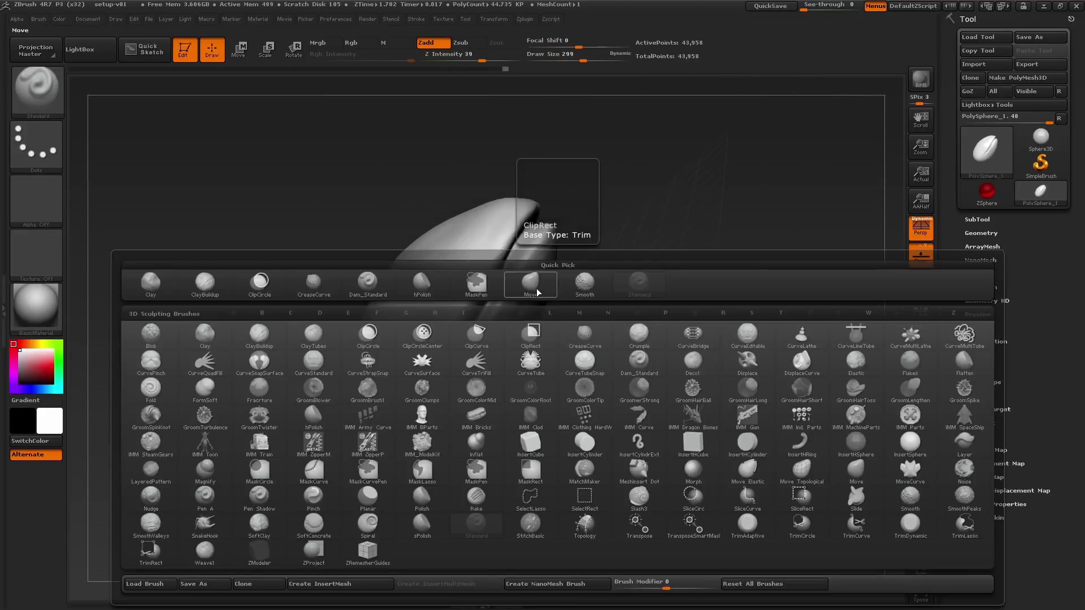
pyautogui.press('m')
pyautogui.press('v')
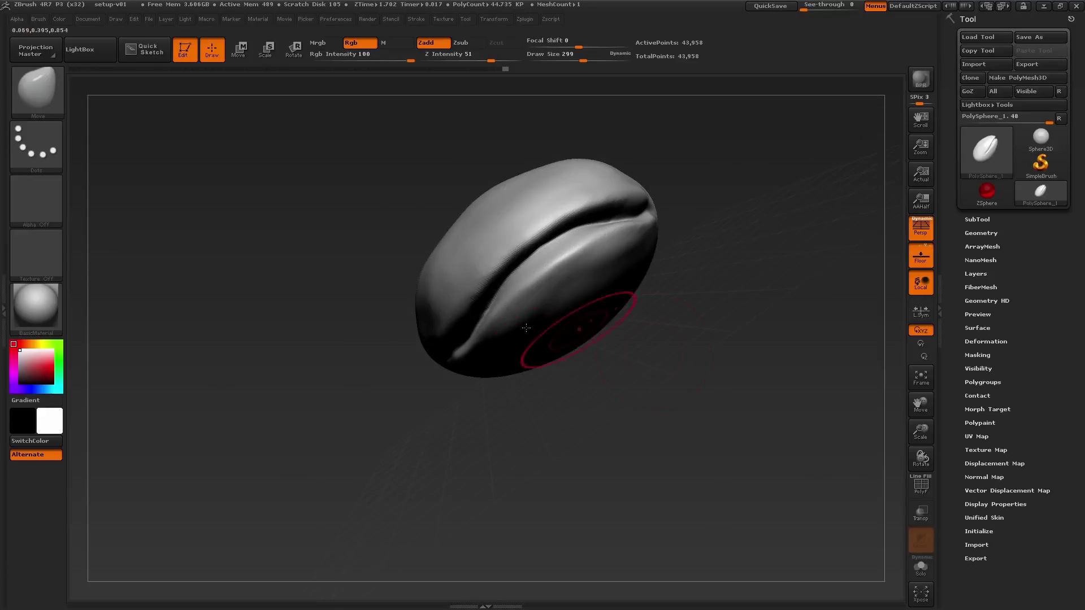
pyautogui.press('s')
pyautogui.moveTo(526, 328); pyautogui.dragTo(533, 328)
pyautogui.moveTo(528, 390)
pyautogui.mouseDown()
pyautogui.moveTo(535, 366)
pyautogui.moveTo(569, 334)
pyautogui.moveTo(531, 362)
pyautogui.mouseUp()
pyautogui.moveTo(616, 316); pyautogui.dragTo(525, 266)
pyautogui.moveTo(706, 350); pyautogui.dragTo(763, 316)
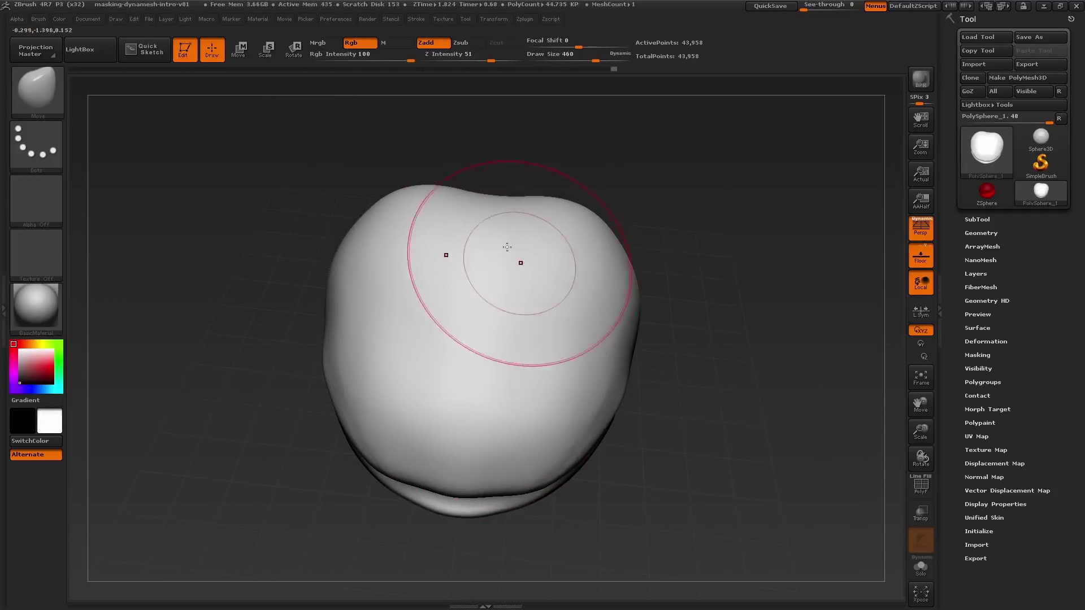
pyautogui.moveTo(503, 180); pyautogui.dragTo(767, 322)
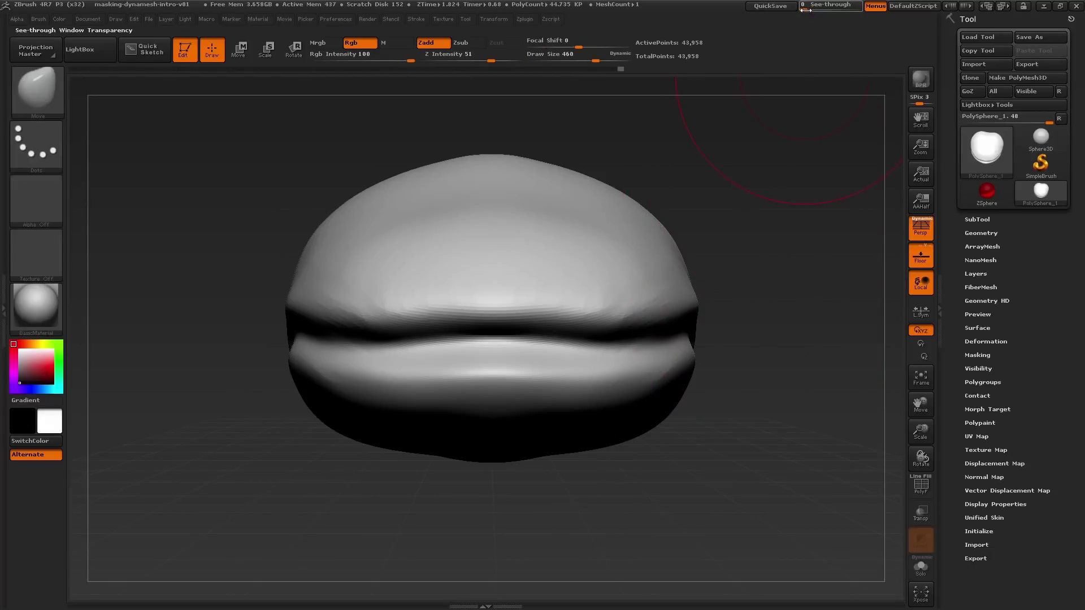
# Set the window See-through to 66 and compare the head with the hammerhead shark photo from several angles
pyautogui.moveTo(806, 10); pyautogui.dragTo(839, 9)
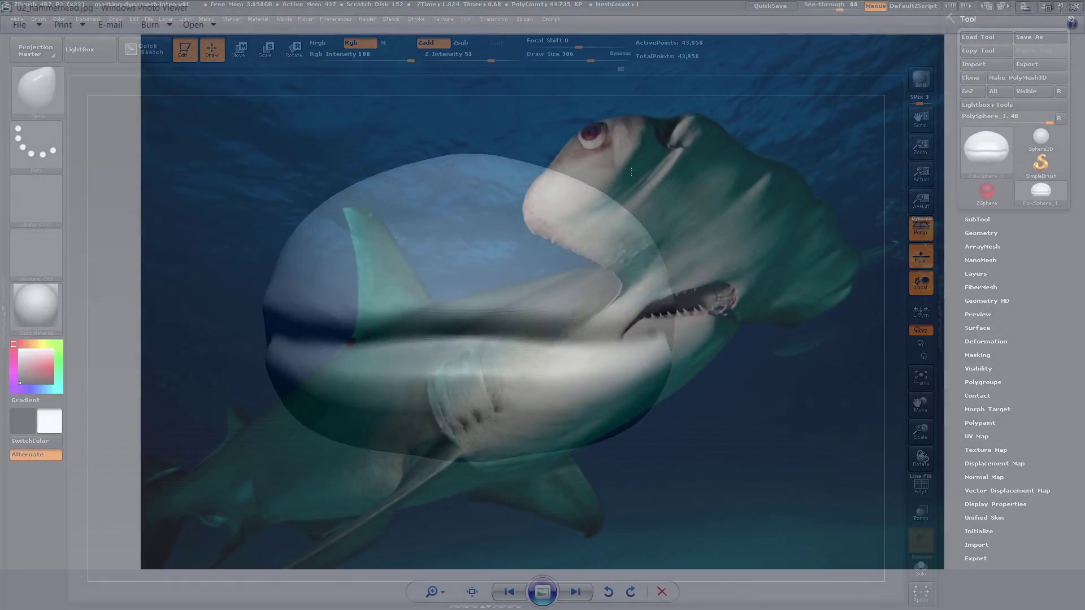
pyautogui.moveTo(631, 171); pyautogui.dragTo(640, 296)
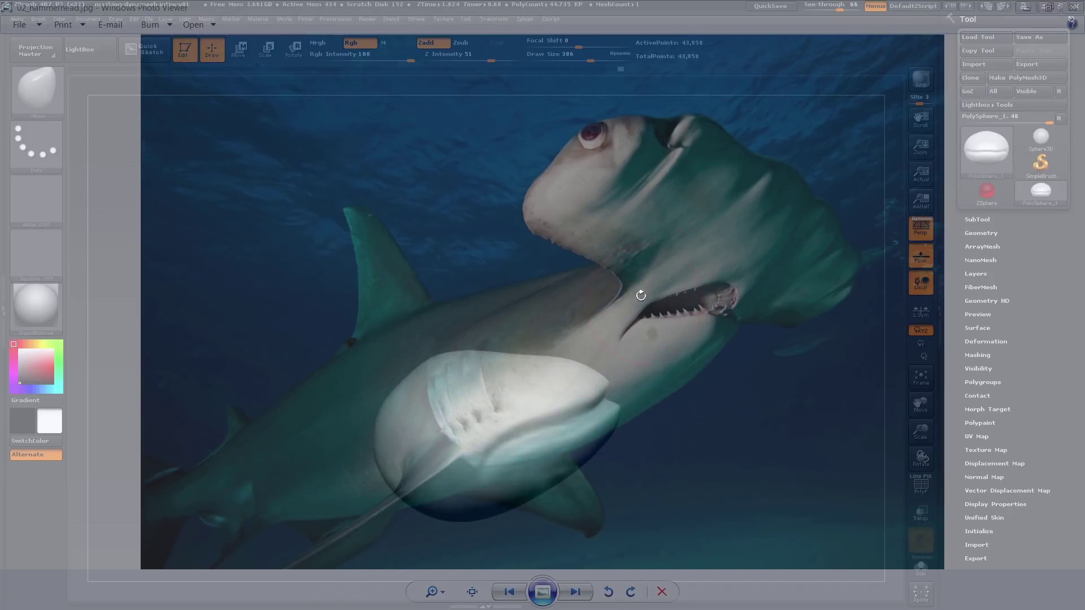
pyautogui.moveTo(722, 239); pyautogui.dragTo(590, 321)
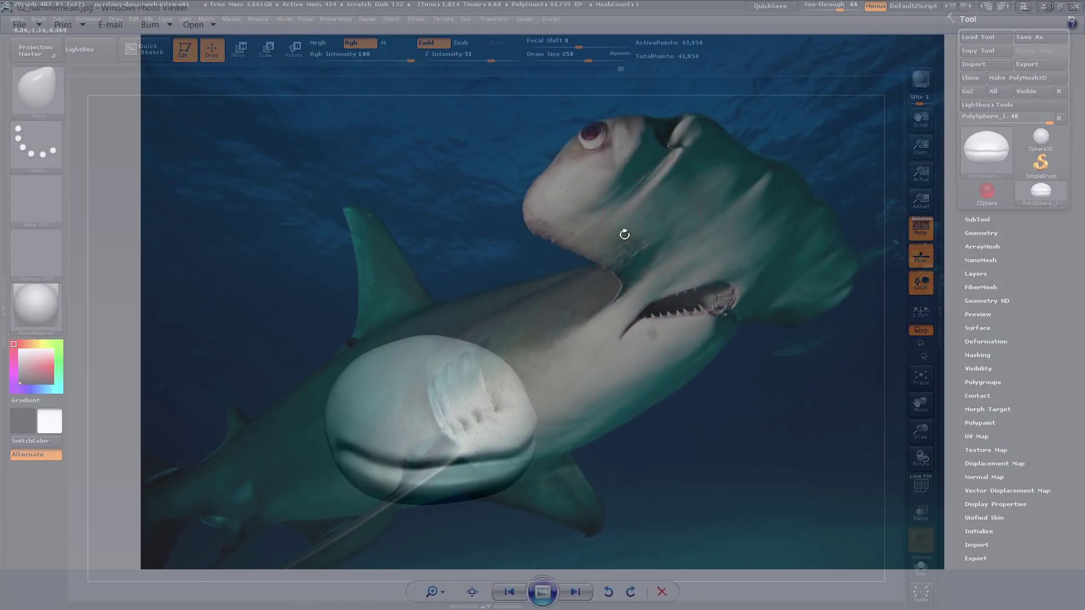
# Pull the top of the head up into a peak with Move at draw size 358, and return See-through to 0
pyautogui.moveTo(625, 233); pyautogui.dragTo(439, 326)
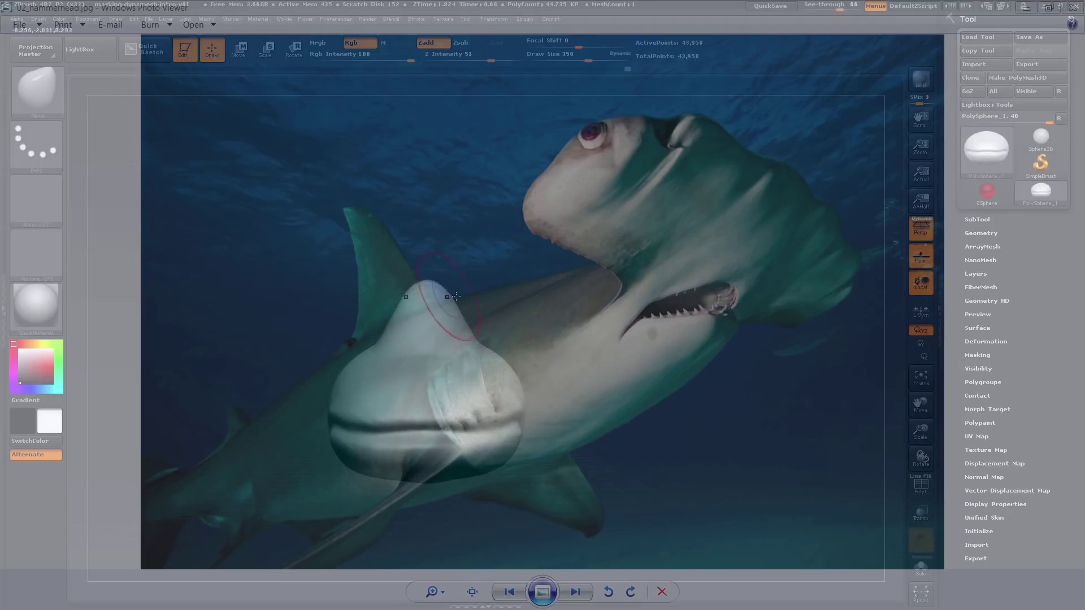
pyautogui.moveTo(456, 296); pyautogui.dragTo(460, 306)
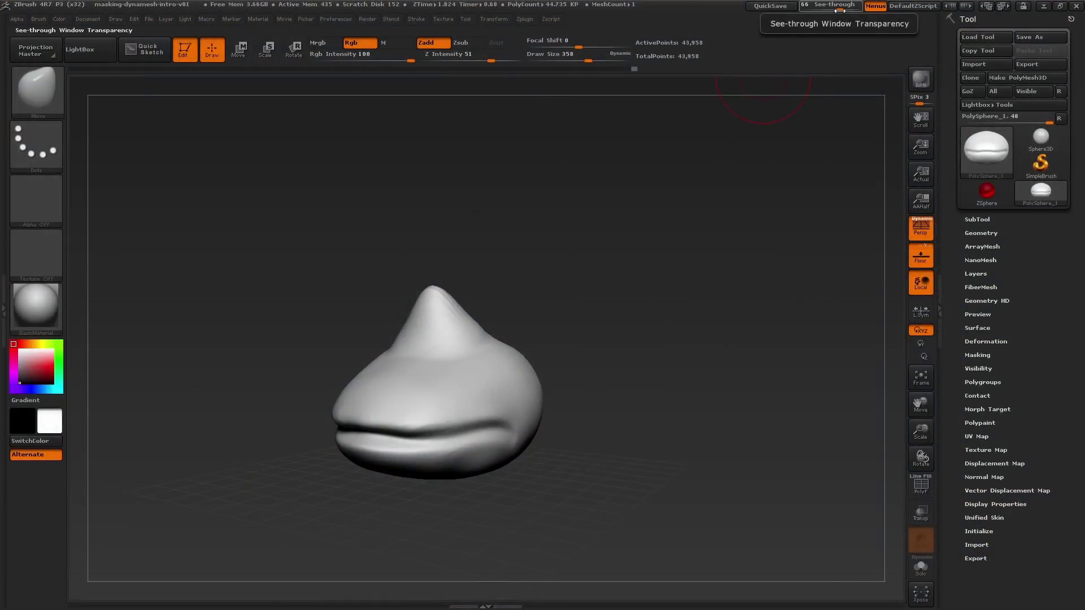
pyautogui.click(839, 10)
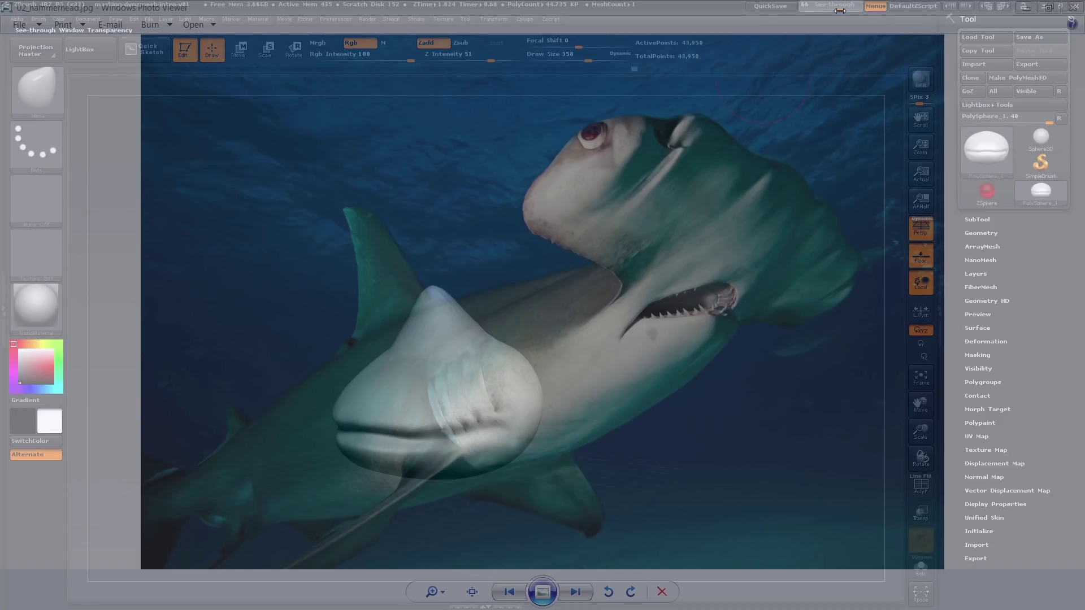
pyautogui.moveTo(837, 10); pyautogui.dragTo(802, 10)
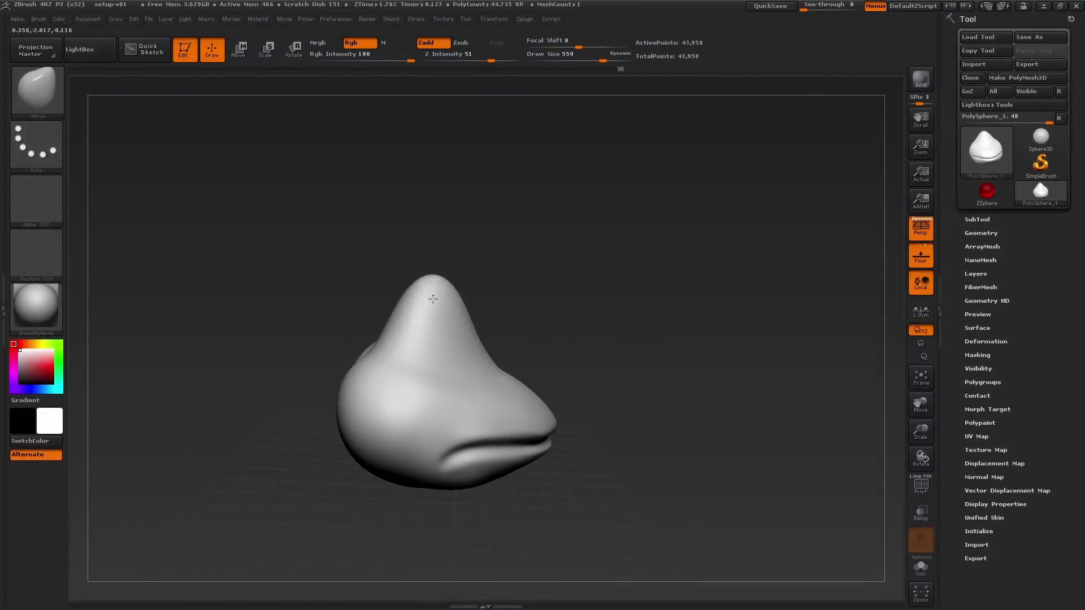
# Shape the sides and base of the peak with the Move brush, reducing the draw size from 559 to 386
pyautogui.moveTo(600, 304)
pyautogui.mouseDown()
pyautogui.moveTo(542, 313)
pyautogui.moveTo(537, 343)
pyautogui.moveTo(635, 313)
pyautogui.moveTo(524, 370)
pyautogui.mouseUp()
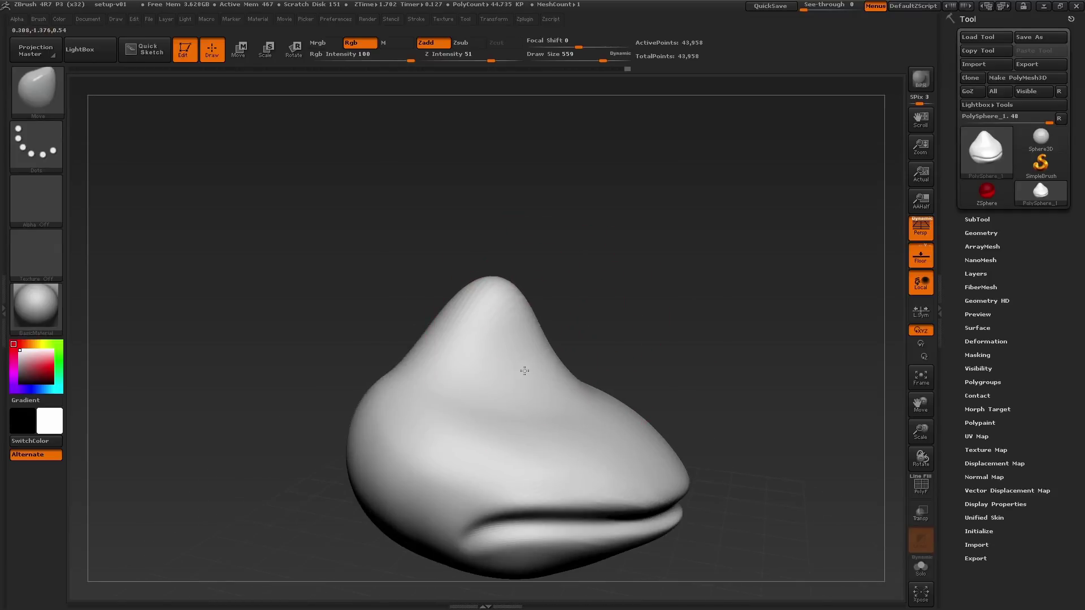
pyautogui.moveTo(635, 337)
pyautogui.mouseDown()
pyautogui.moveTo(582, 338)
pyautogui.moveTo(625, 334)
pyautogui.mouseUp()
pyautogui.press('s')
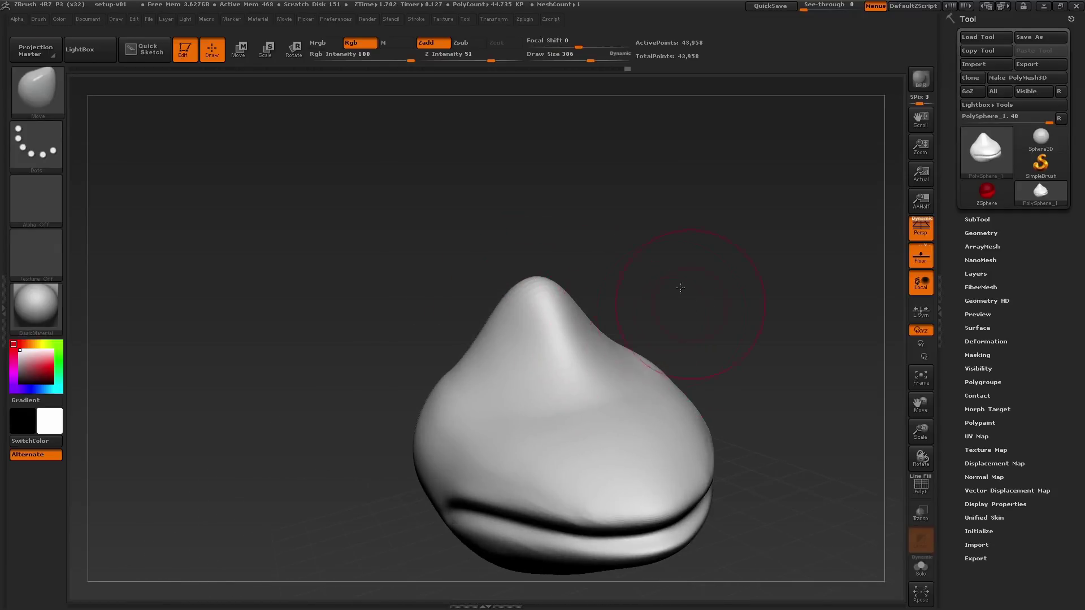
pyautogui.moveTo(682, 289)
pyautogui.mouseDown()
pyautogui.moveTo(616, 276)
pyautogui.moveTo(605, 306)
pyautogui.mouseUp()
# Stretch the peak upward into a tall, slender stalk with the Move brush at draw size 492
pyautogui.press('s')
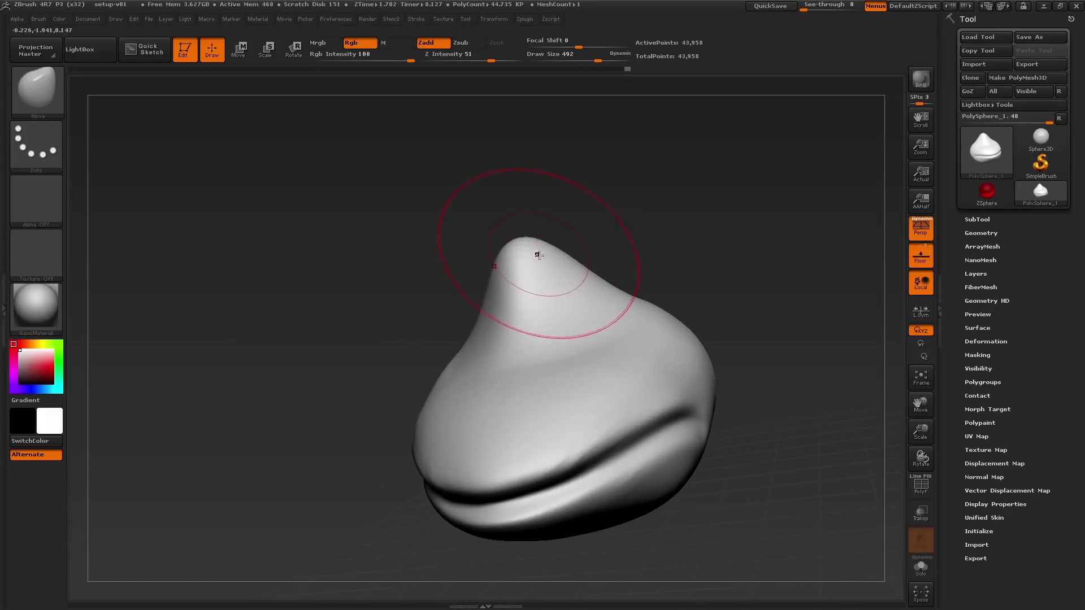
pyautogui.moveTo(576, 241)
pyautogui.mouseDown()
pyautogui.moveTo(593, 305)
pyautogui.moveTo(625, 276)
pyautogui.mouseUp()
pyautogui.press('shift')
pyautogui.moveTo(746, 277); pyautogui.dragTo(619, 290)
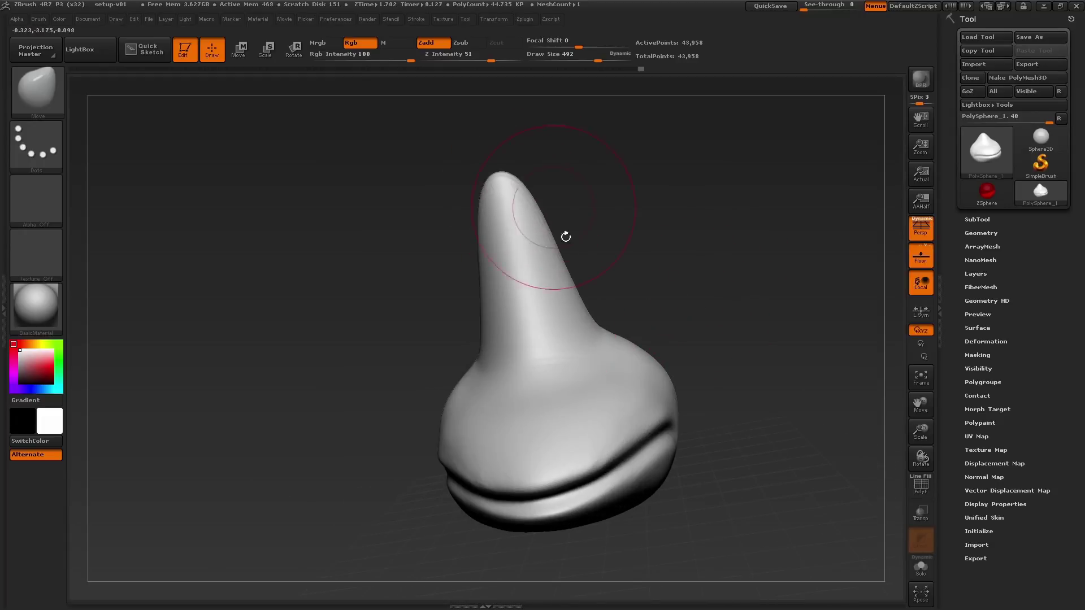
pyautogui.moveTo(566, 237)
pyautogui.mouseDown()
pyautogui.moveTo(582, 308)
pyautogui.moveTo(465, 347)
pyautogui.mouseUp()
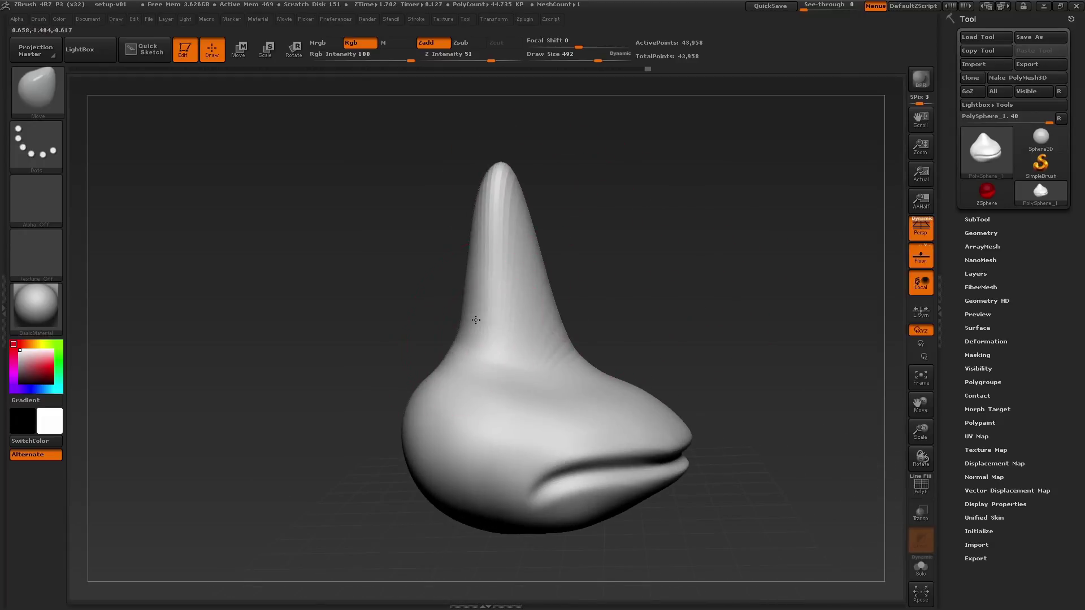
pyautogui.keyDown('alt'); pyautogui.moveTo(586, 218); pyautogui.dragTo(633, 223); pyautogui.keyUp('alt')
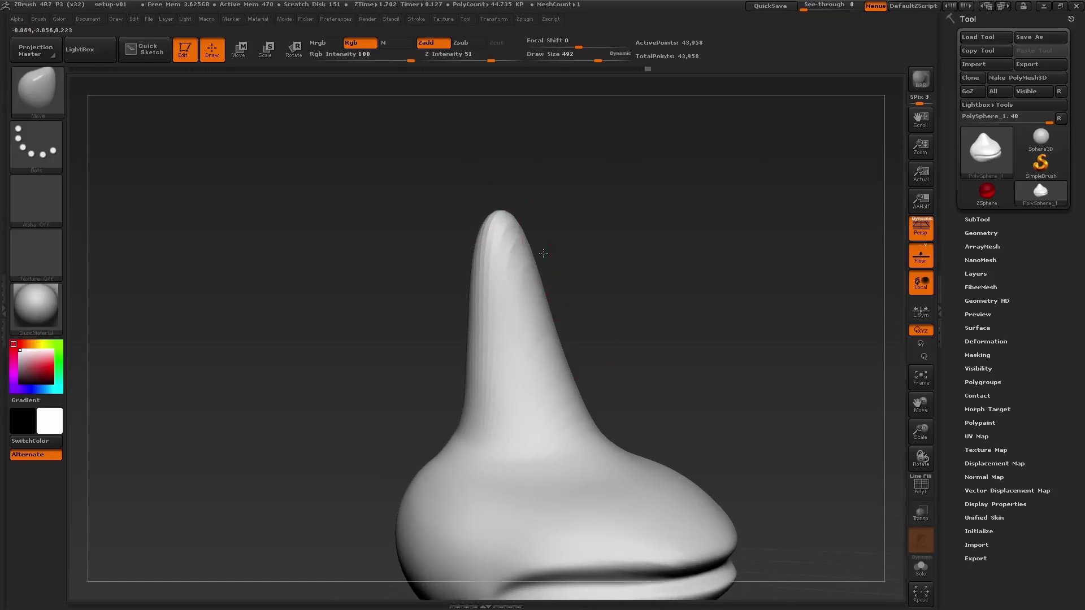
# Widen the stalk's top into a rounded bulb with Move at draw size 445 and smooth the neck beneath it
pyautogui.moveTo(543, 253)
pyautogui.mouseDown()
pyautogui.moveTo(558, 235)
pyautogui.moveTo(608, 227)
pyautogui.moveTo(484, 265)
pyautogui.moveTo(536, 249)
pyautogui.mouseUp()
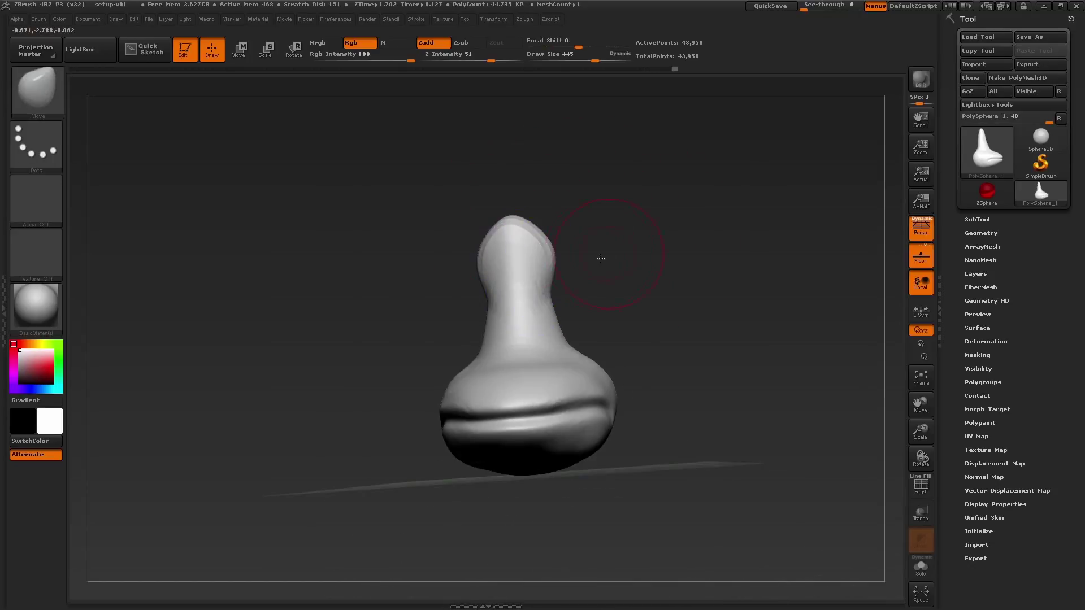
pyautogui.moveTo(601, 258)
pyautogui.mouseDown()
pyautogui.moveTo(552, 237)
pyautogui.moveTo(522, 251)
pyautogui.mouseUp()
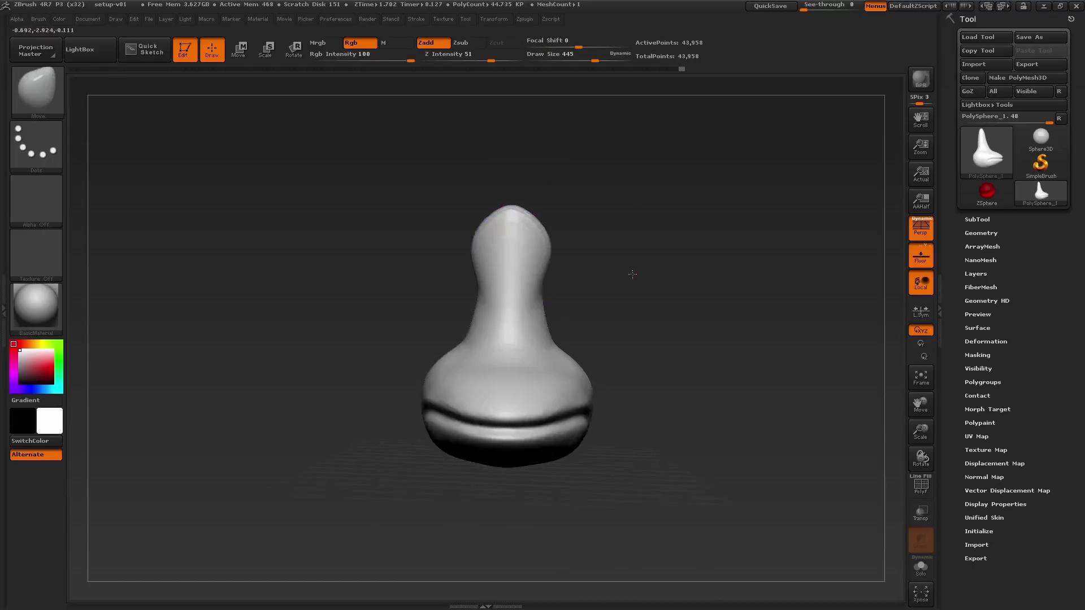
pyautogui.moveTo(632, 274); pyautogui.dragTo(526, 237)
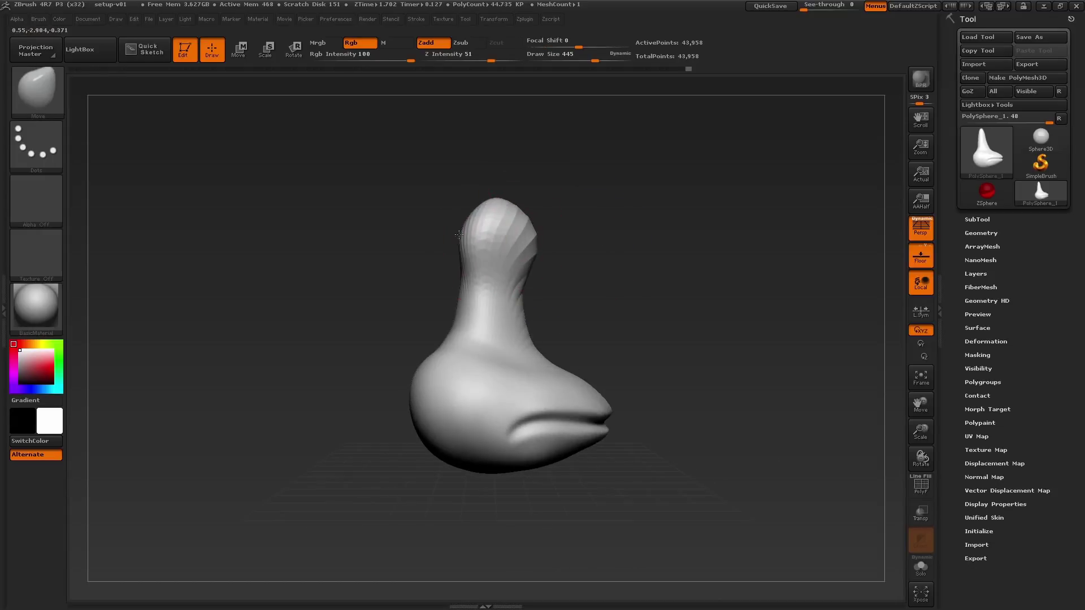
pyautogui.moveTo(633, 248); pyautogui.dragTo(534, 243)
pyautogui.moveTo(666, 265); pyautogui.dragTo(594, 270)
pyautogui.keyDown('shift'); pyautogui.moveTo(486, 305); pyautogui.dragTo(556, 338); pyautogui.keyUp('shift')
pyautogui.moveTo(581, 212); pyautogui.dragTo(436, 209)
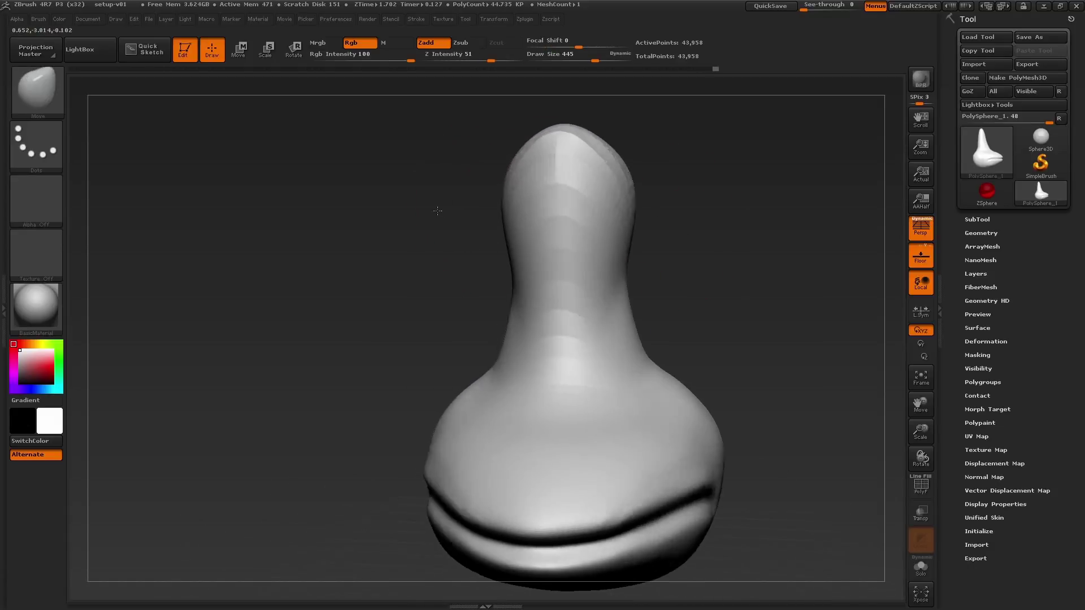
# Try to pull the stalk's top out sideways into a wide hammerhead shape with the Move brush at draw size 351
pyautogui.moveTo(709, 270); pyautogui.dragTo(539, 179)
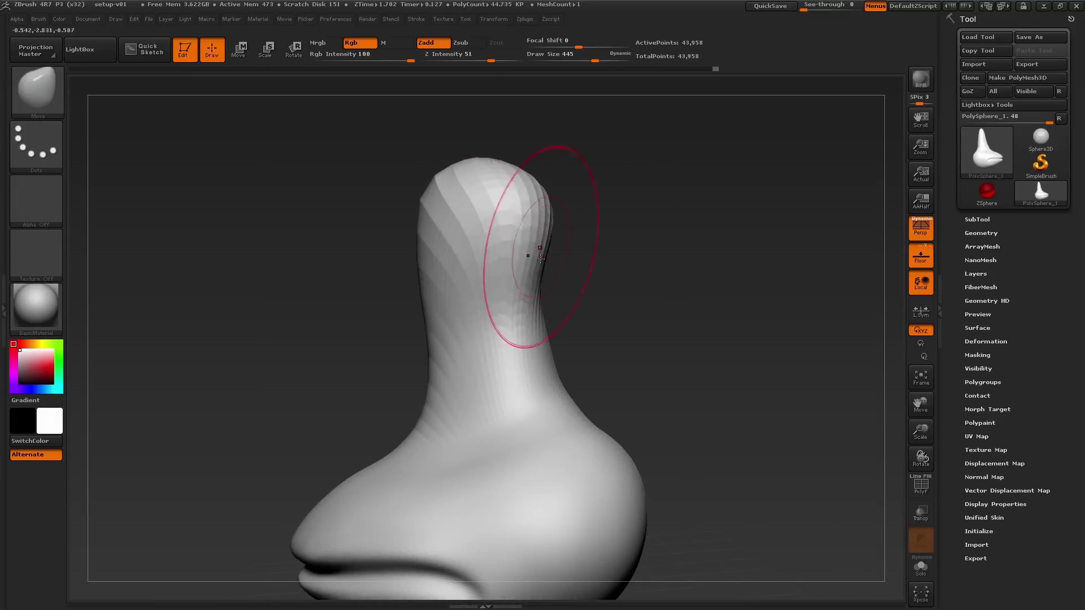
pyautogui.moveTo(595, 235); pyautogui.dragTo(656, 249)
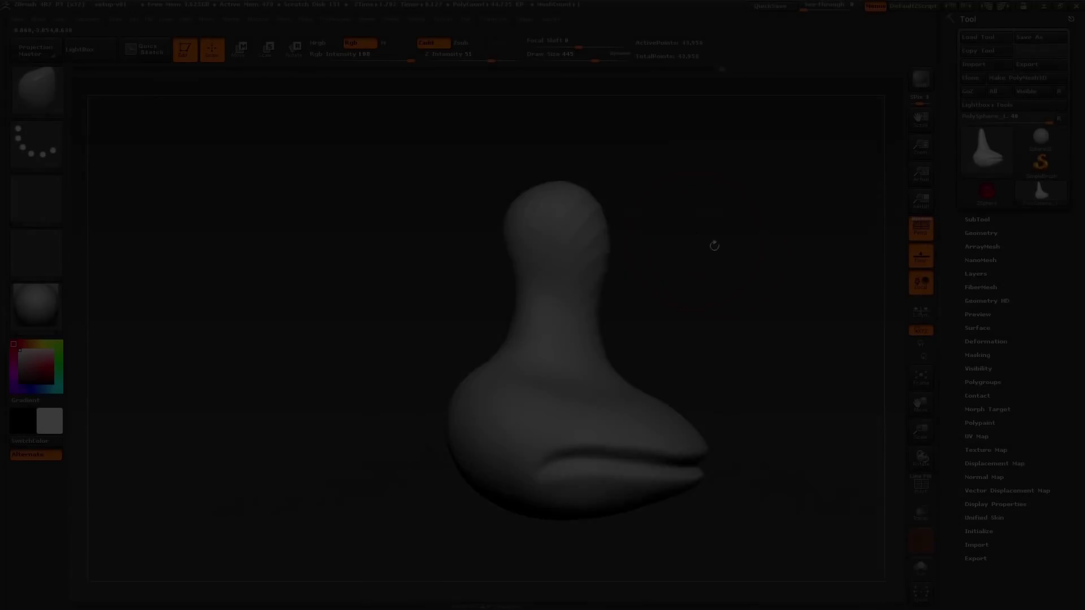
pyautogui.moveTo(715, 245)
pyautogui.mouseDown()
pyautogui.moveTo(766, 293)
pyautogui.moveTo(722, 295)
pyautogui.moveTo(736, 313)
pyautogui.moveTo(712, 314)
pyautogui.mouseUp()
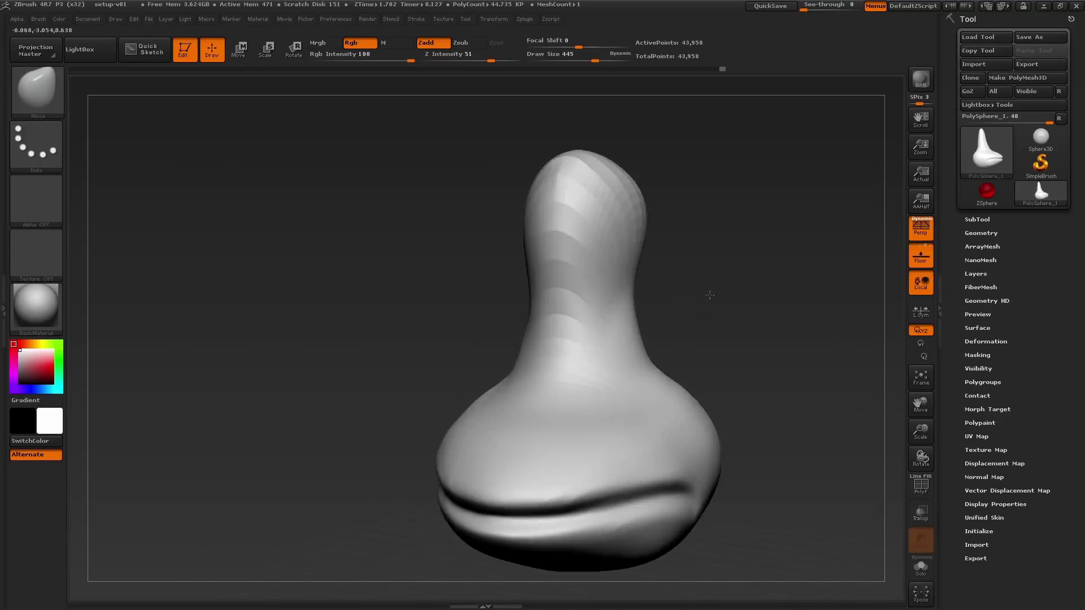
pyautogui.moveTo(712, 271)
pyautogui.mouseDown()
pyautogui.moveTo(722, 266)
pyautogui.moveTo(692, 263)
pyautogui.mouseUp()
pyautogui.press('s')
pyautogui.moveTo(629, 213); pyautogui.dragTo(621, 211)
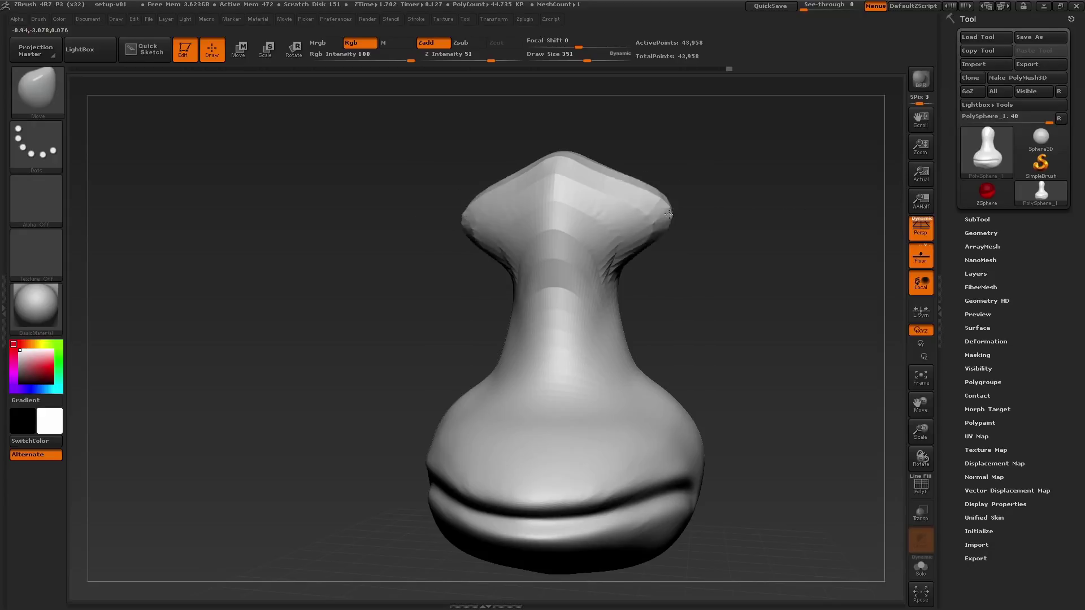
# Try to round out the widened stalk top from several sides with the Move brush, raising the draw size to 585
pyautogui.moveTo(756, 201)
pyautogui.mouseDown()
pyautogui.moveTo(872, 215)
pyautogui.moveTo(652, 227)
pyautogui.mouseUp()
pyautogui.moveTo(796, 206); pyautogui.dragTo(638, 212)
pyautogui.press('s')
pyautogui.moveTo(635, 219)
pyautogui.mouseDown()
pyautogui.moveTo(665, 212)
pyautogui.moveTo(574, 214)
pyautogui.moveTo(754, 223)
pyautogui.moveTo(696, 275)
pyautogui.moveTo(731, 281)
pyautogui.mouseUp()
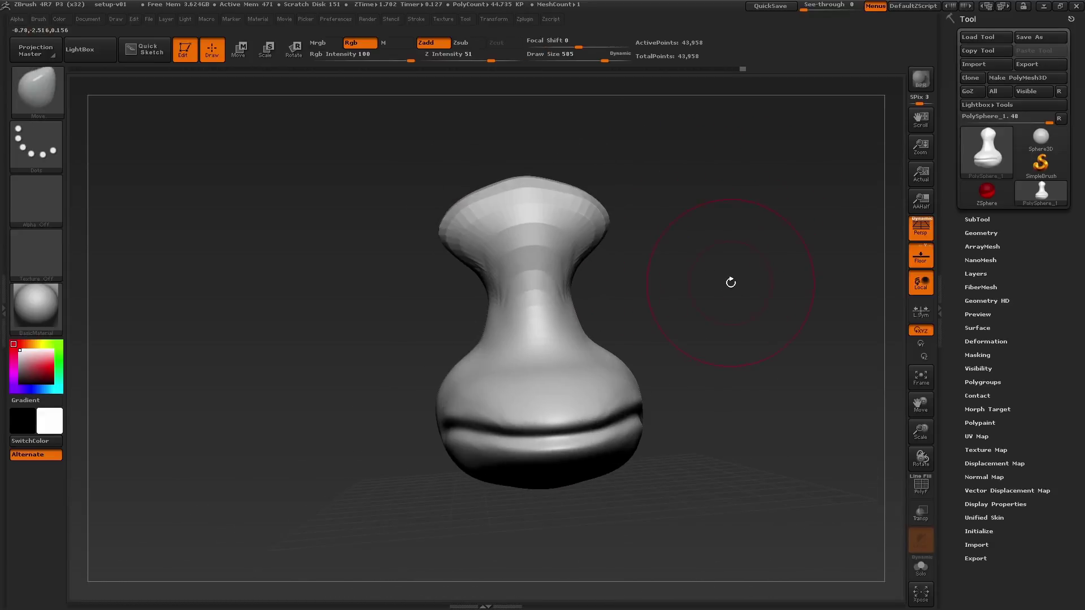
# Undo the sideways widening of the stalk's top
pyautogui.press('ctrl')
pyautogui.hotkey('ctrl', 'z')
pyautogui.hotkey('ctrl', 'z')
pyautogui.hotkey('ctrl', 'z')
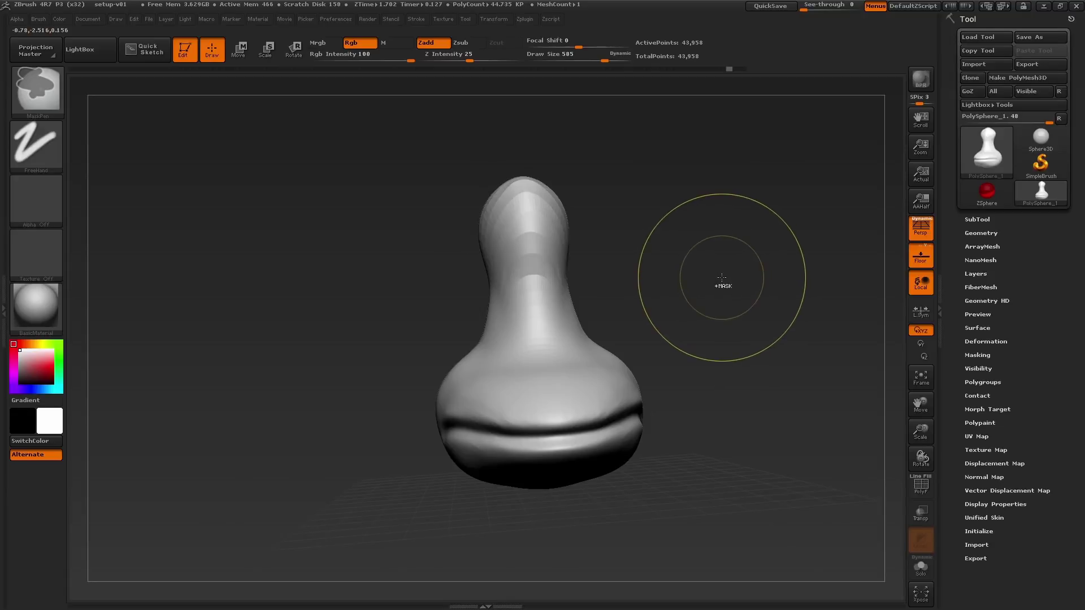
pyautogui.hotkey('ctrl', 'shift', 'z')
pyautogui.hotkey('ctrl', 'shift', 'z')
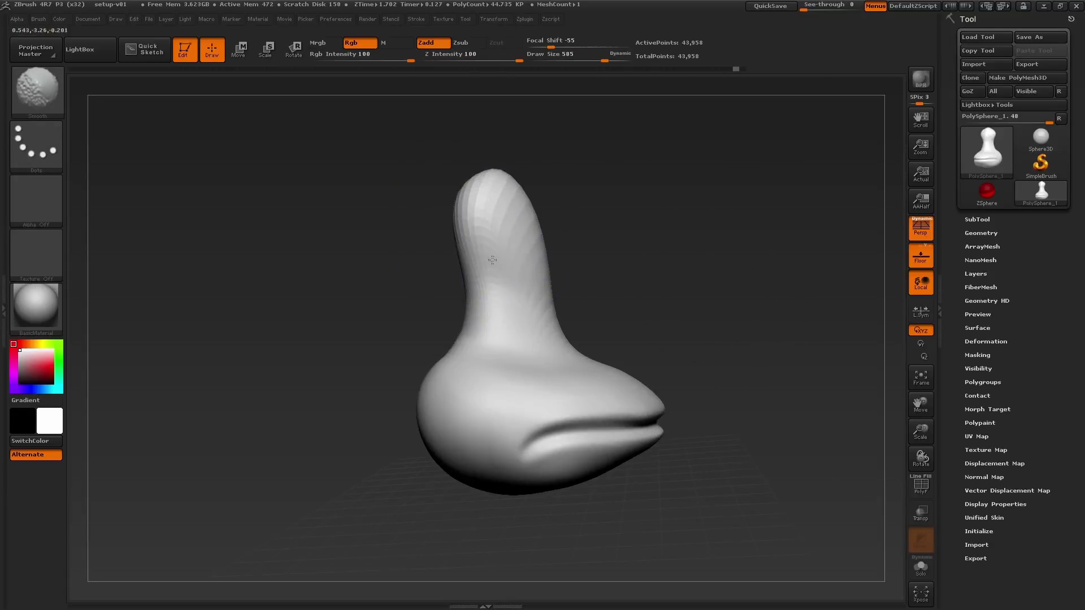
# Smooth the stalk and even out its sides and base with the Move brush at draw size 657
pyautogui.moveTo(492, 260); pyautogui.dragTo(504, 323)
pyautogui.moveTo(535, 141); pyautogui.dragTo(578, 170)
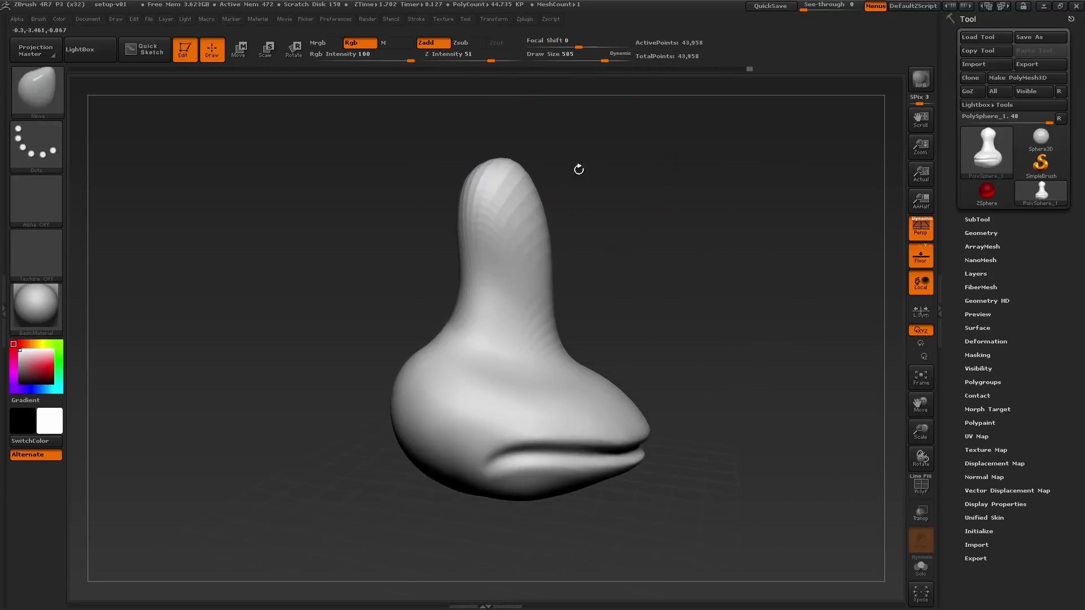
pyautogui.moveTo(606, 241)
pyautogui.mouseDown()
pyautogui.moveTo(576, 237)
pyautogui.moveTo(610, 266)
pyautogui.moveTo(576, 324)
pyautogui.moveTo(567, 368)
pyautogui.mouseUp()
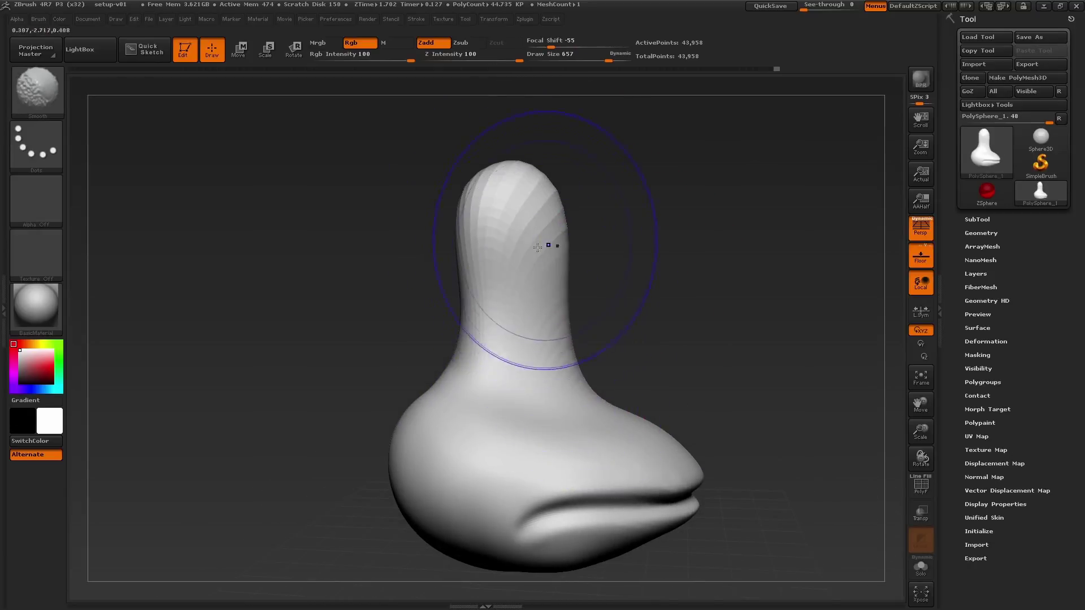
pyautogui.moveTo(588, 275); pyautogui.dragTo(565, 308)
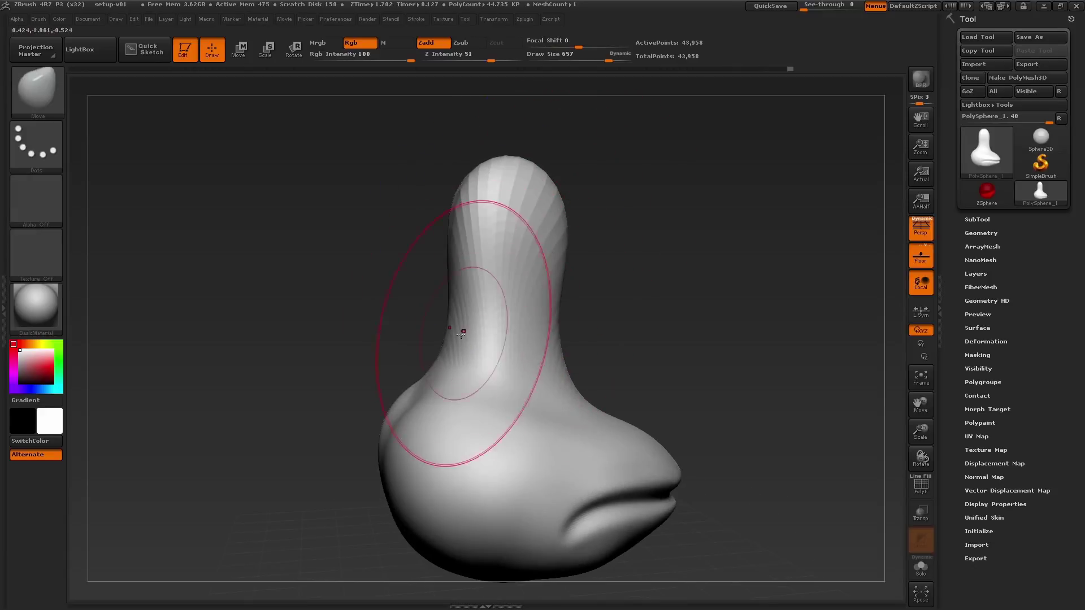
pyautogui.moveTo(463, 332)
pyautogui.keyDown('shift'); pyautogui.mouseDown()
pyautogui.moveTo(439, 352)
pyautogui.moveTo(487, 367)
pyautogui.mouseUp(); pyautogui.keyUp('shift')
pyautogui.moveTo(421, 238)
pyautogui.mouseDown()
pyautogui.moveTo(367, 240)
pyautogui.moveTo(415, 220)
pyautogui.mouseUp()
# Display the available masking brushes, including MaskPen and MaskRect, with the head facing front
pyautogui.moveTo(735, 189); pyautogui.dragTo(672, 237)
pyautogui.keyDown('alt'); pyautogui.moveTo(724, 276); pyautogui.dragTo(689, 288); pyautogui.keyUp('alt')
pyautogui.press('s')
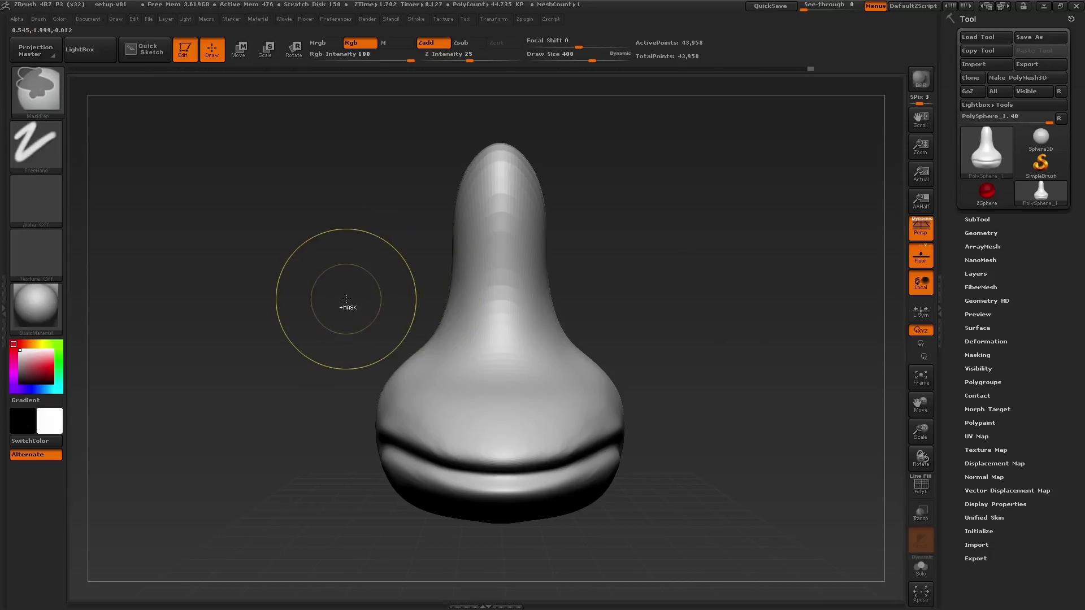
pyautogui.moveTo(47, 101)
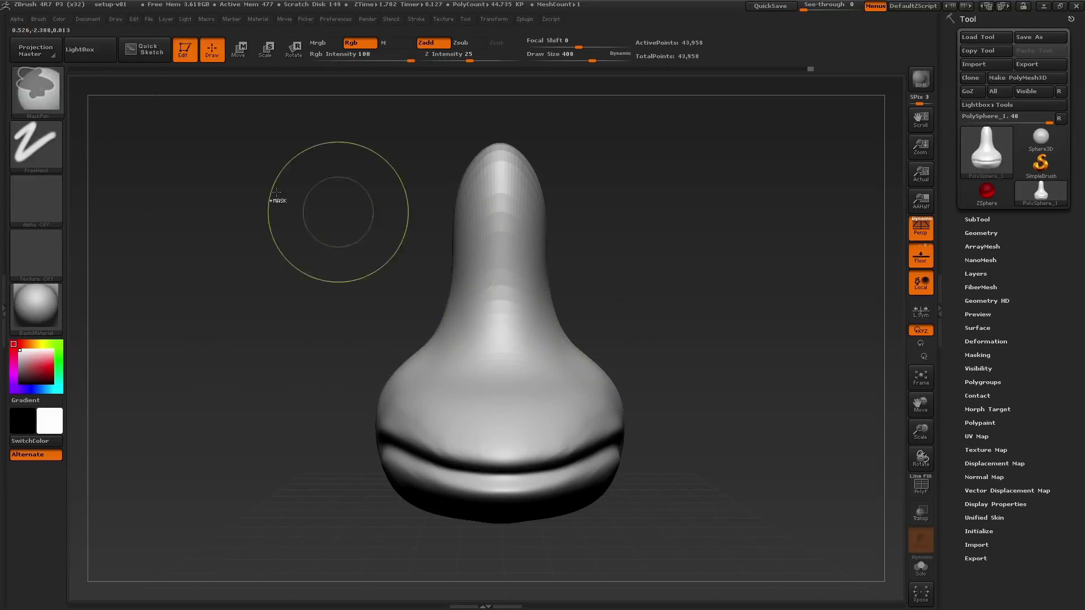
pyautogui.click(59, 100)
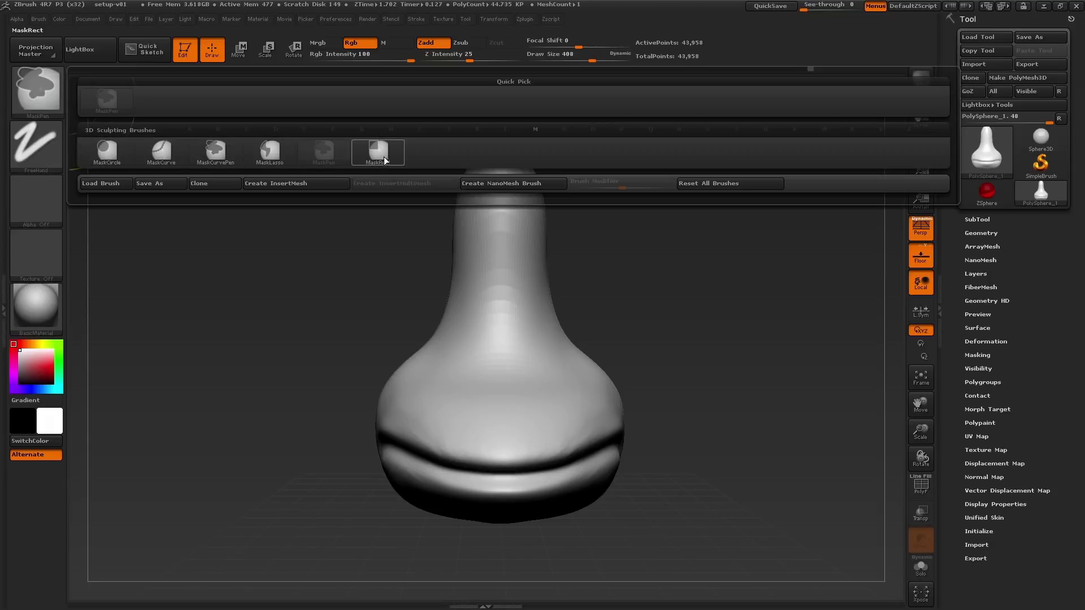
# Set the draw size to 344 and mask both sides of the model with a rectangular selection, leaving a central strip unmasked
pyautogui.moveTo(283, 344); pyautogui.dragTo(317, 353)
pyautogui.press('s')
pyautogui.moveTo(317, 353); pyautogui.dragTo(319, 363)
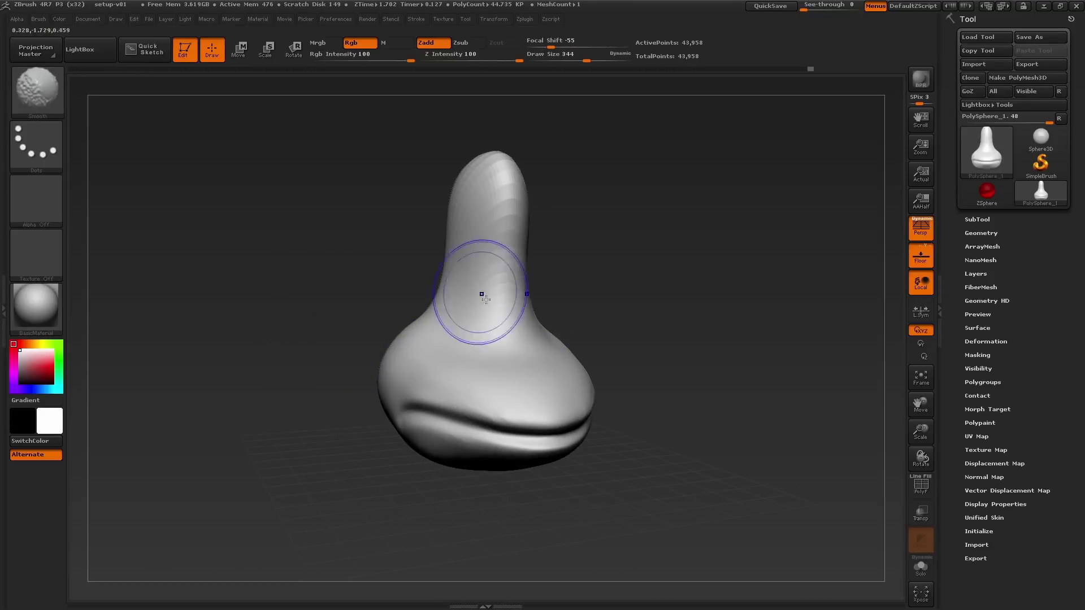
pyautogui.press('ctrl')
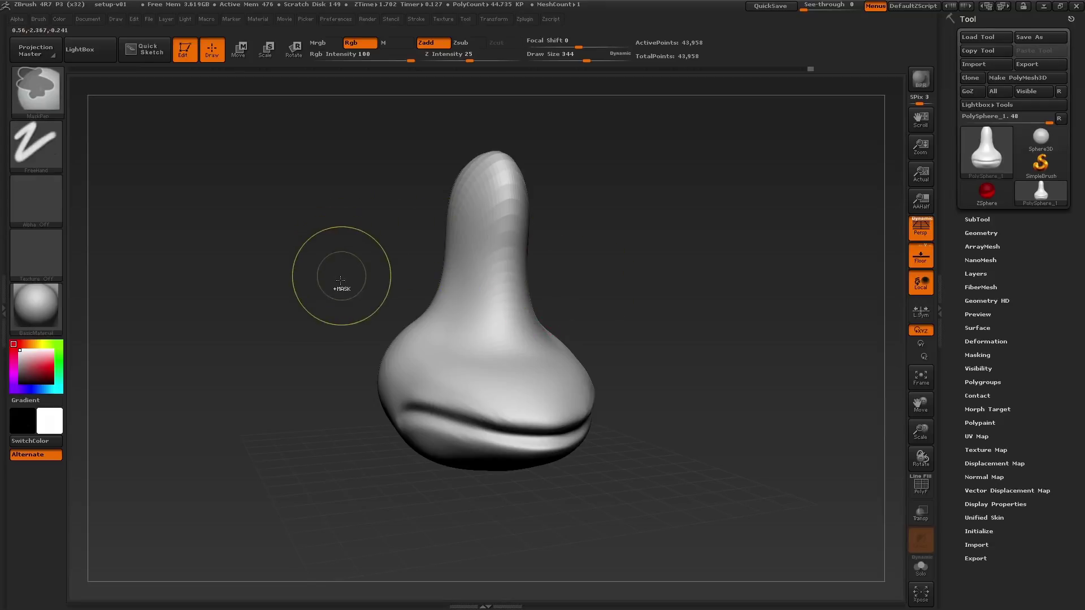
pyautogui.moveTo(334, 318); pyautogui.dragTo(327, 317)
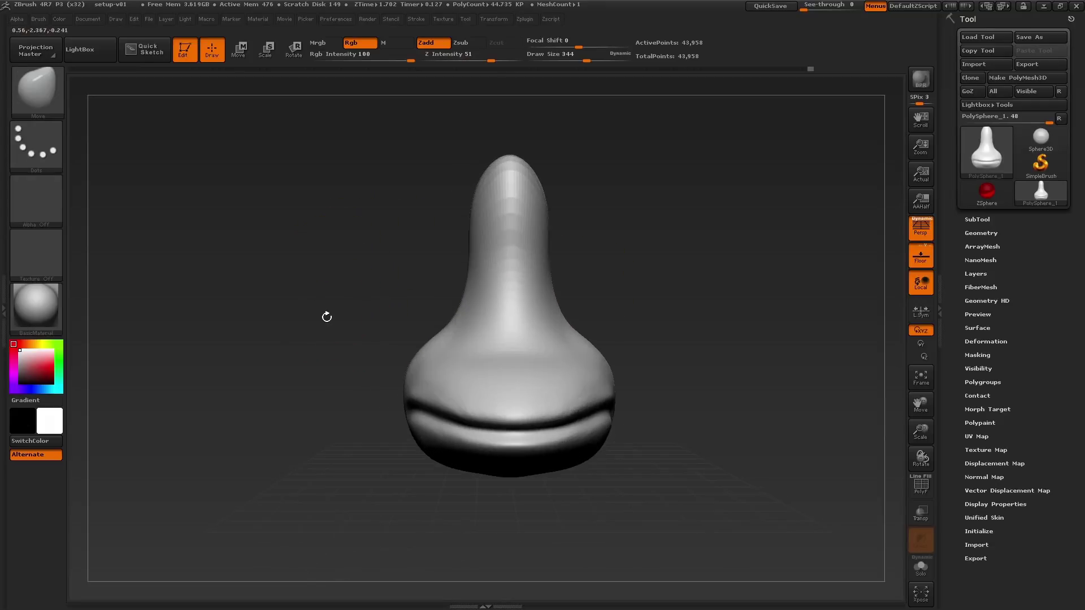
pyautogui.press('ctrl')
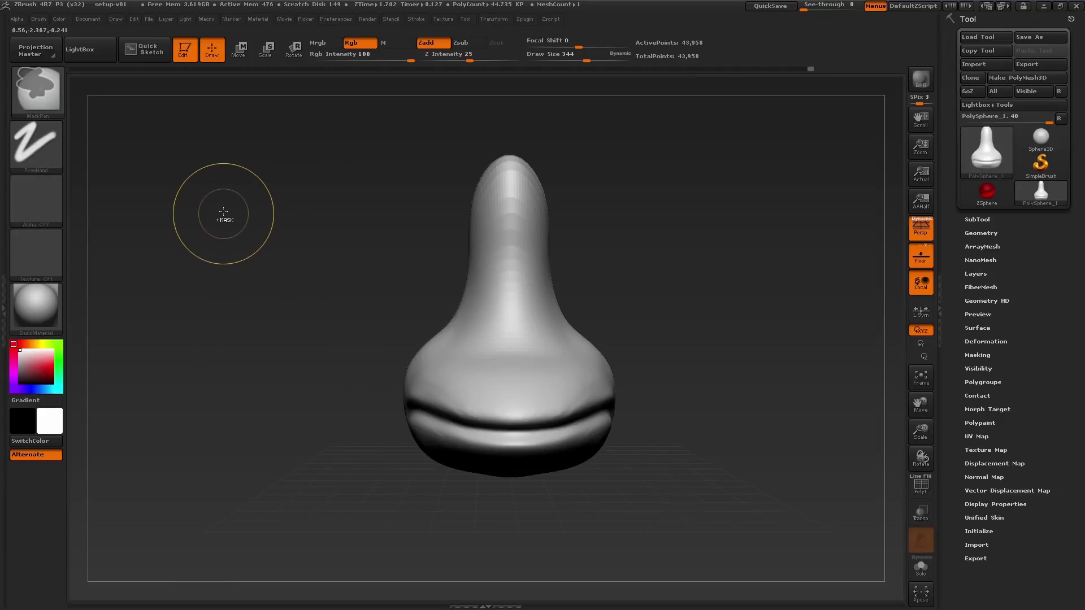
pyautogui.moveTo(228, 211)
pyautogui.keyDown('ctrl'); pyautogui.mouseDown()
pyautogui.moveTo(345, 463)
pyautogui.moveTo(476, 514)
pyautogui.moveTo(429, 518)
pyautogui.moveTo(283, 363)
pyautogui.moveTo(485, 407)
pyautogui.moveTo(325, 404)
pyautogui.moveTo(372, 353)
pyautogui.moveTo(477, 496)
pyautogui.mouseUp(); pyautogui.keyUp('ctrl')
pyautogui.moveTo(705, 416)
pyautogui.mouseDown()
pyautogui.moveTo(752, 471)
pyautogui.moveTo(723, 463)
pyautogui.moveTo(799, 479)
pyautogui.moveTo(695, 398)
pyautogui.mouseUp()
pyautogui.moveTo(593, 380)
pyautogui.mouseDown(button='right')
pyautogui.moveTo(662, 387)
pyautogui.moveTo(566, 396)
pyautogui.moveTo(618, 401)
pyautogui.mouseUp(button='right')
pyautogui.moveTo(618, 400); pyautogui.dragTo(688, 337)
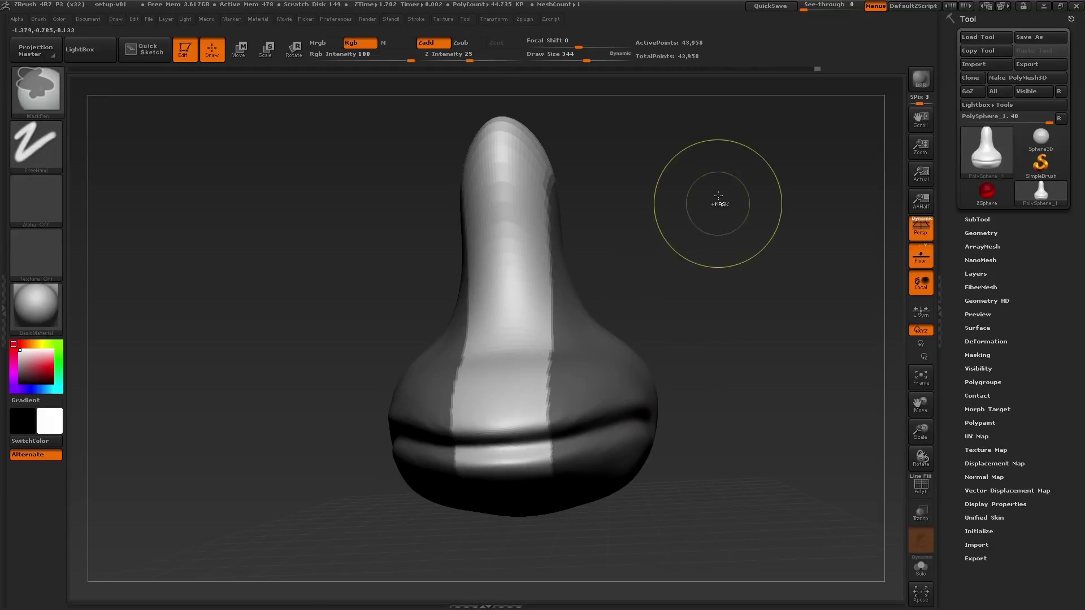
# Clear the side mask, restore it with an undo, and clear it again
pyautogui.keyDown('ctrl'); pyautogui.moveTo(757, 157); pyautogui.dragTo(820, 376); pyautogui.keyUp('ctrl')
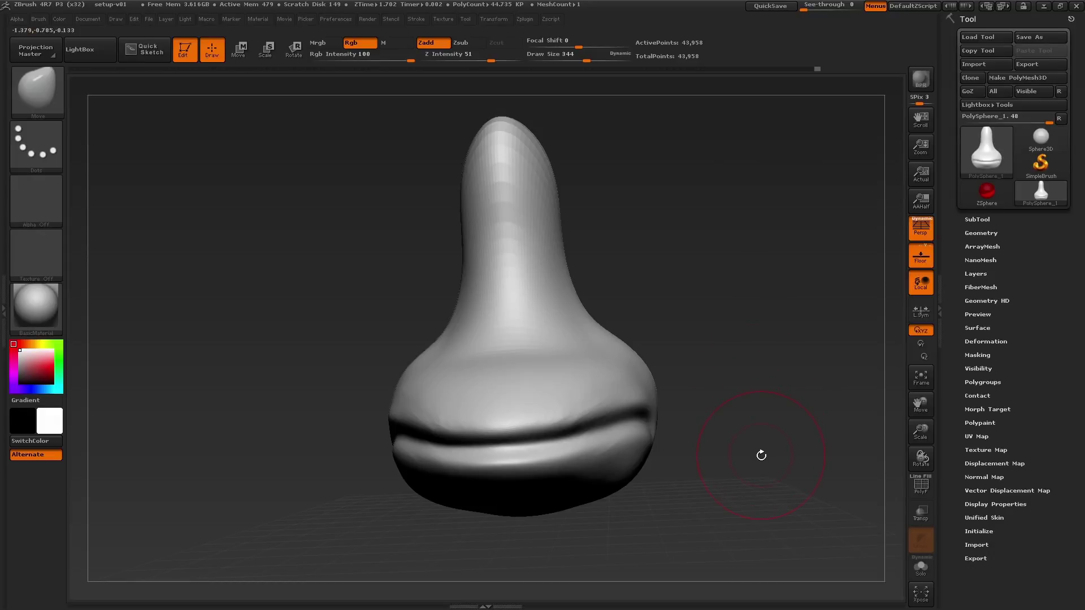
pyautogui.hotkey('ctrl', 'z')
pyautogui.moveTo(715, 204)
pyautogui.keyDown('ctrl'); pyautogui.mouseDown()
pyautogui.moveTo(828, 425)
pyautogui.moveTo(821, 445)
pyautogui.moveTo(775, 446)
pyautogui.moveTo(760, 434)
pyautogui.moveTo(792, 404)
pyautogui.moveTo(786, 415)
pyautogui.moveTo(727, 412)
pyautogui.moveTo(678, 378)
pyautogui.mouseUp(); pyautogui.keyUp('ctrl')
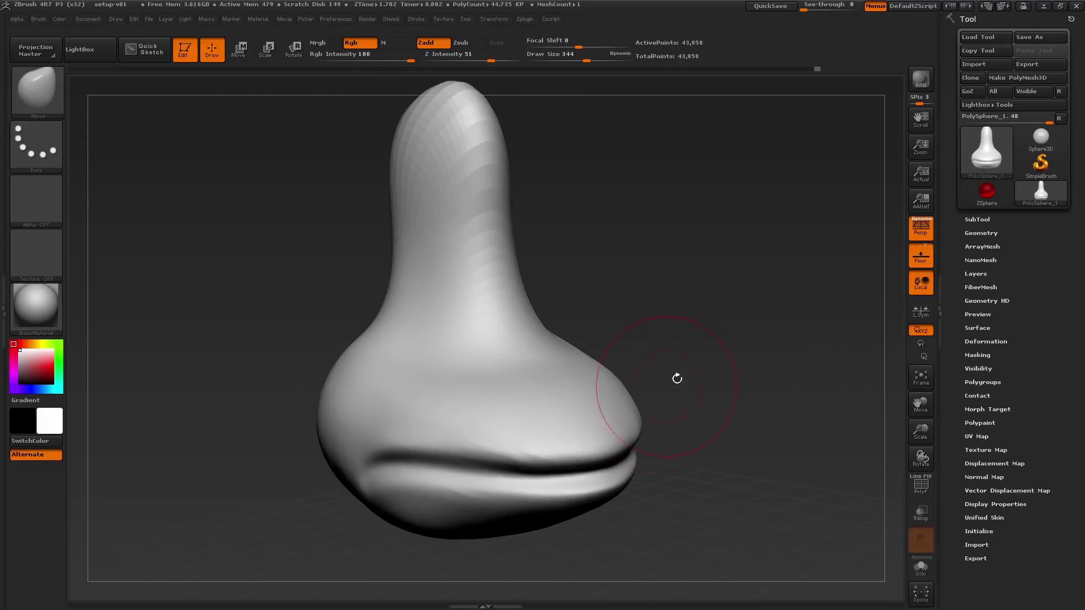
# Paint a large oval mask over each cheek above the mouth using MaskPen at draw size 77
pyautogui.press('s')
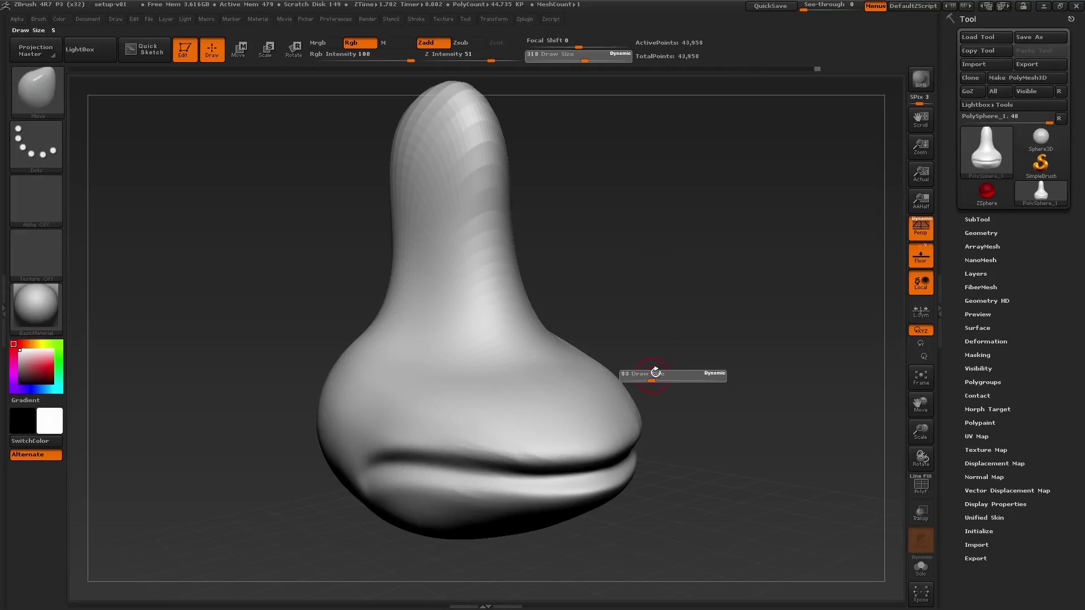
pyautogui.moveTo(605, 356)
pyautogui.keyDown('alt'); pyautogui.mouseDown()
pyautogui.moveTo(682, 296)
pyautogui.moveTo(657, 279)
pyautogui.mouseUp(); pyautogui.keyUp('alt')
pyautogui.press('s')
pyautogui.moveTo(438, 341); pyautogui.dragTo(492, 303)
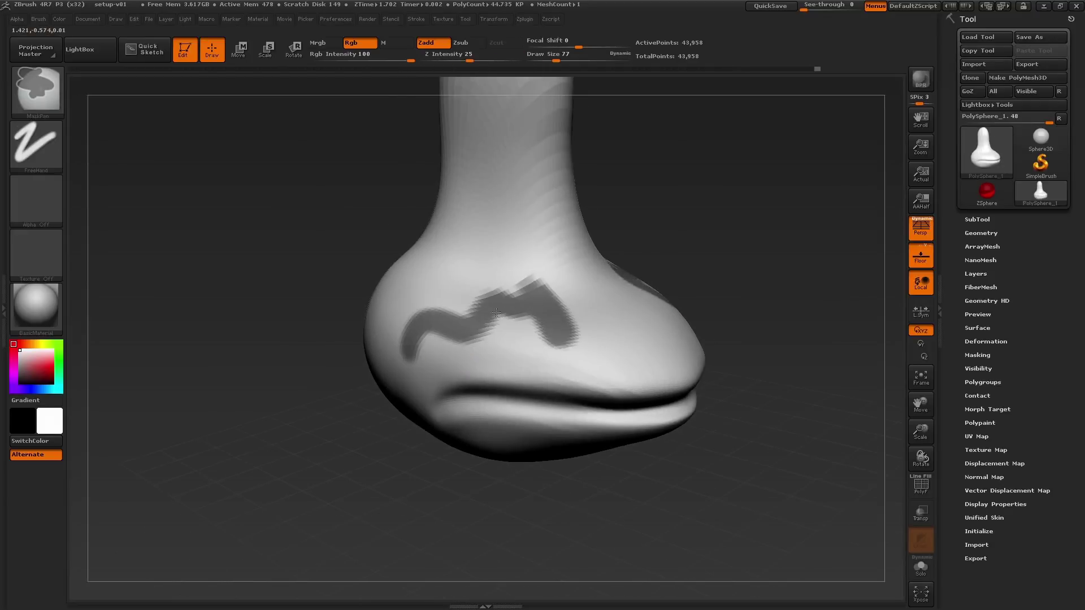
pyautogui.keyDown('ctrl'); pyautogui.moveTo(472, 348); pyautogui.dragTo(519, 334); pyautogui.keyUp('ctrl')
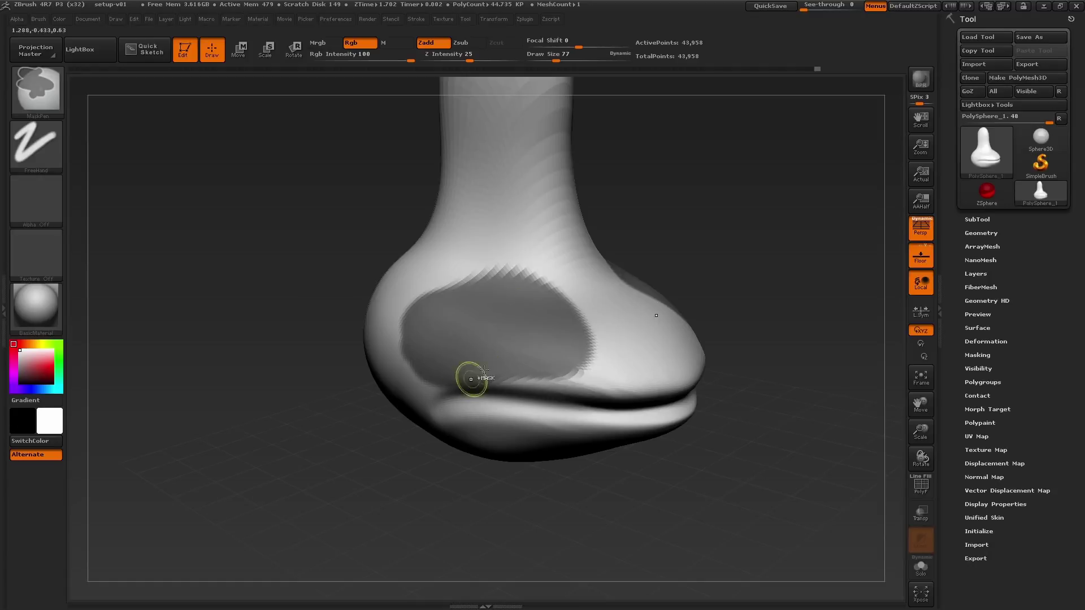
pyautogui.moveTo(484, 370); pyautogui.dragTo(519, 334, button='right')
pyautogui.moveTo(518, 274)
pyautogui.keyDown('ctrl'); pyautogui.mouseDown()
pyautogui.moveTo(419, 265)
pyautogui.moveTo(390, 290)
pyautogui.mouseUp(); pyautogui.keyUp('ctrl')
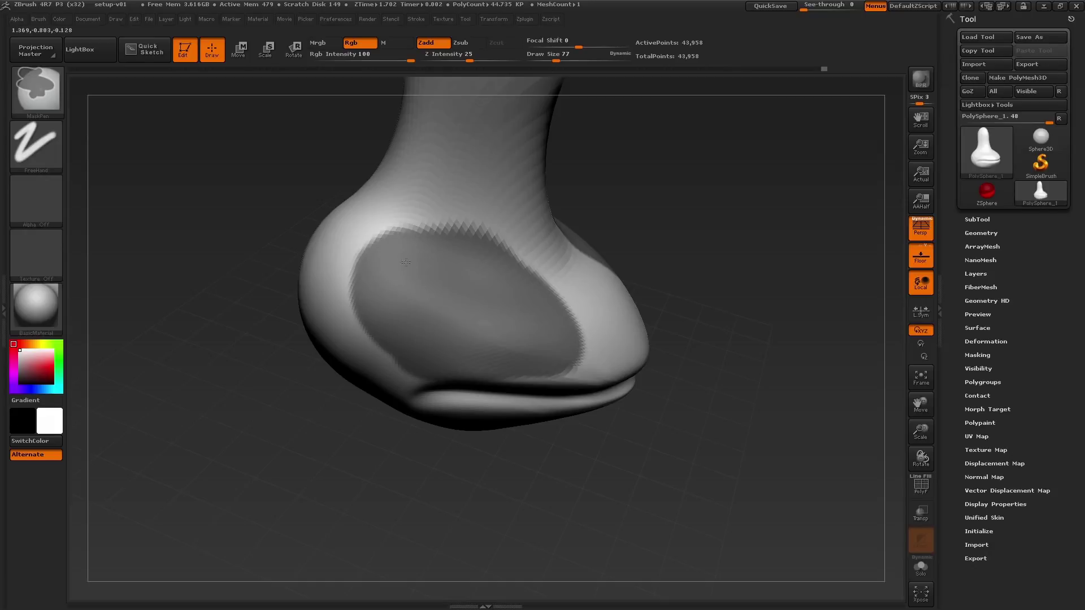
pyautogui.moveTo(148, 265)
pyautogui.keyDown('ctrl'); pyautogui.mouseDown()
pyautogui.moveTo(332, 478)
pyautogui.moveTo(364, 488)
pyautogui.mouseUp(); pyautogui.keyUp('ctrl')
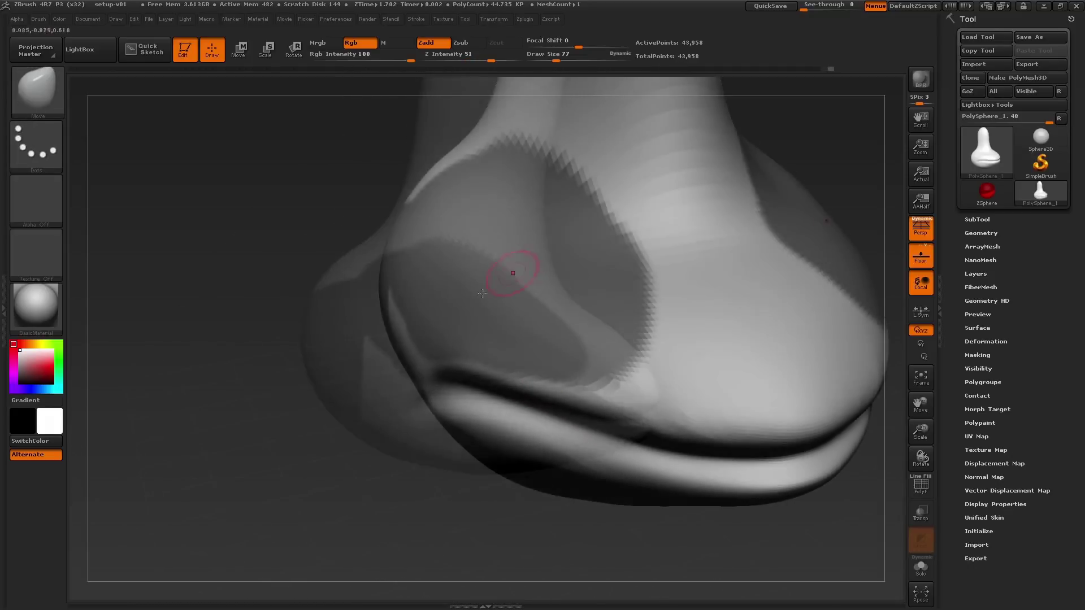
# Reshape the unmasked snout and rims around the masked cheeks with the Move brush, increasing the draw size from 299 to 500
pyautogui.moveTo(511, 273)
pyautogui.mouseDown(button='right')
pyautogui.moveTo(520, 363)
pyautogui.moveTo(532, 373)
pyautogui.mouseUp(button='right')
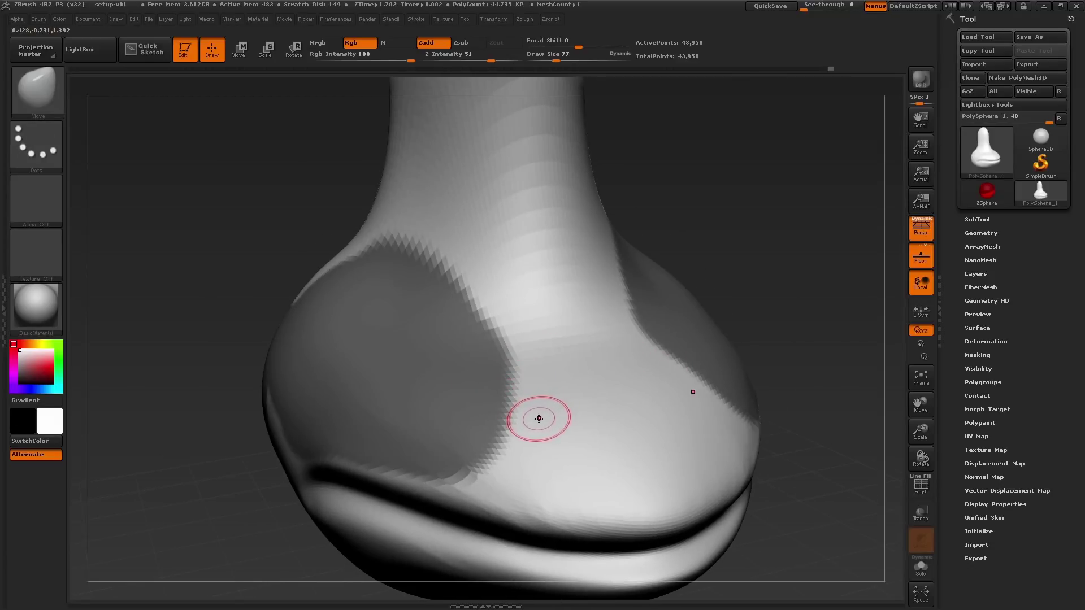
pyautogui.press('s')
pyautogui.moveTo(543, 416); pyautogui.dragTo(565, 417)
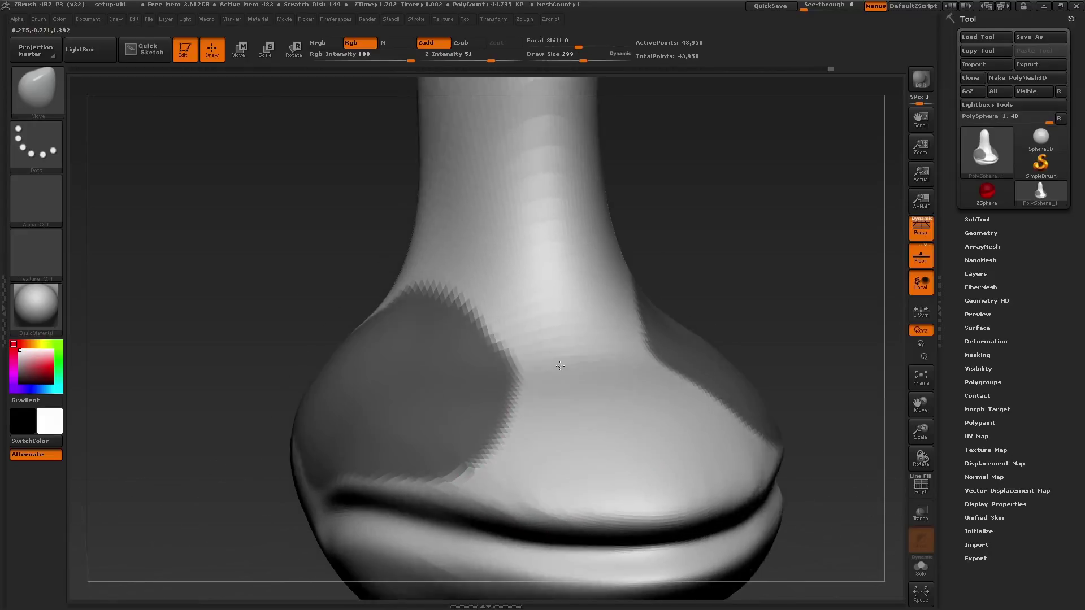
pyautogui.press('s')
pyautogui.moveTo(551, 413); pyautogui.dragTo(560, 413)
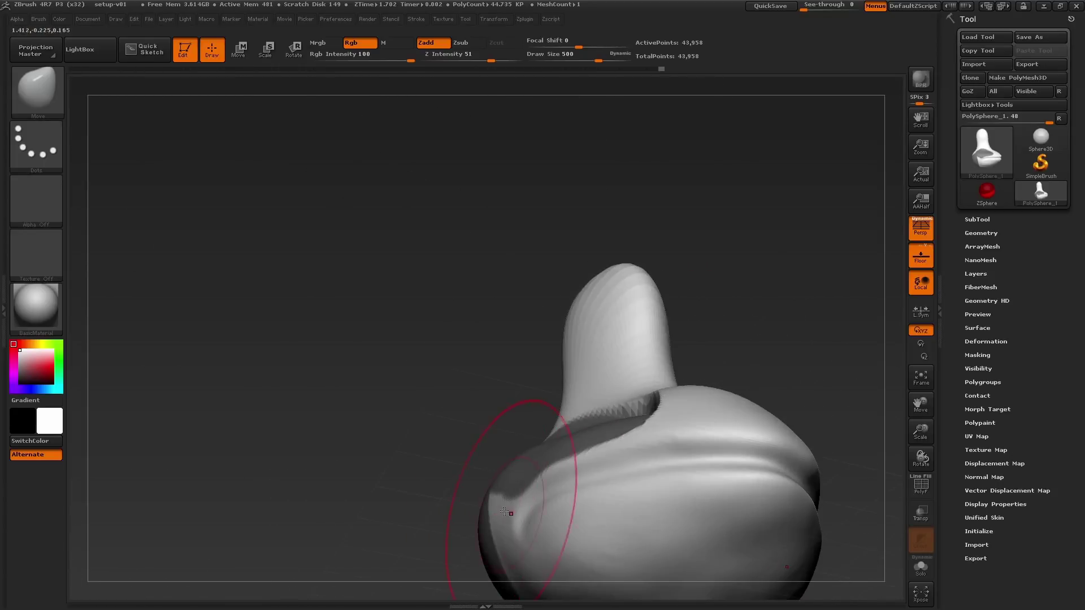
pyautogui.press('s')
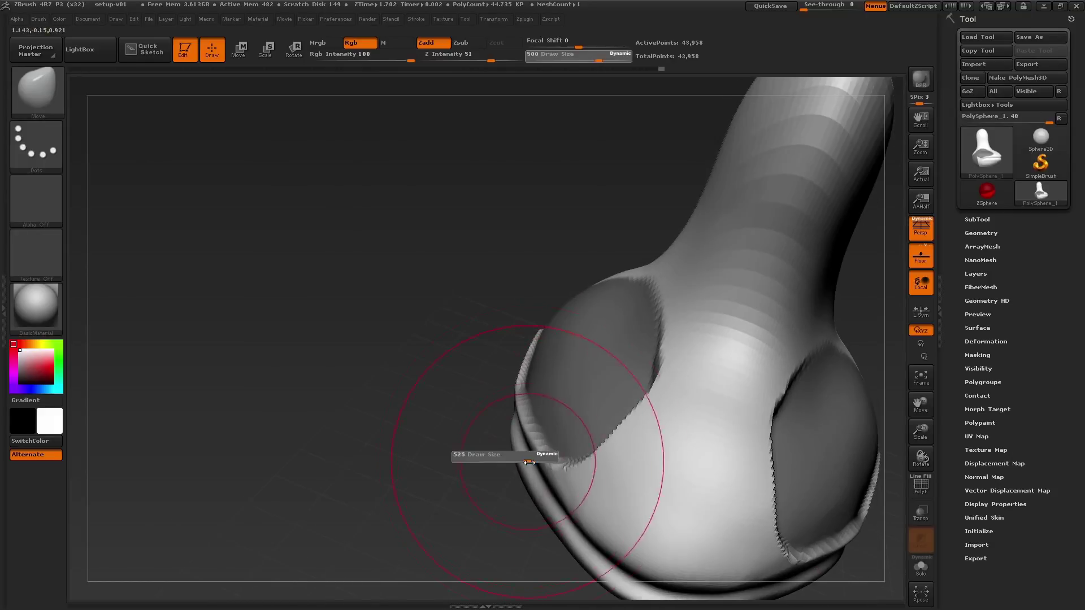
pyautogui.moveTo(497, 452); pyautogui.dragTo(528, 430)
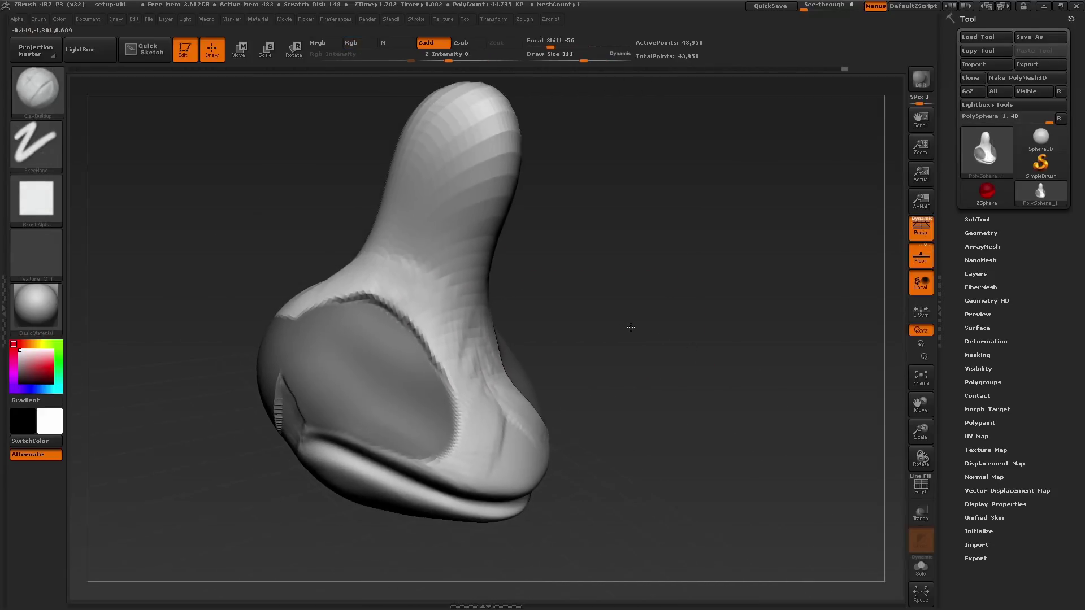
# Invert the mask so that only the cheek areas are left unmasked
pyautogui.moveTo(630, 327); pyautogui.dragTo(520, 356)
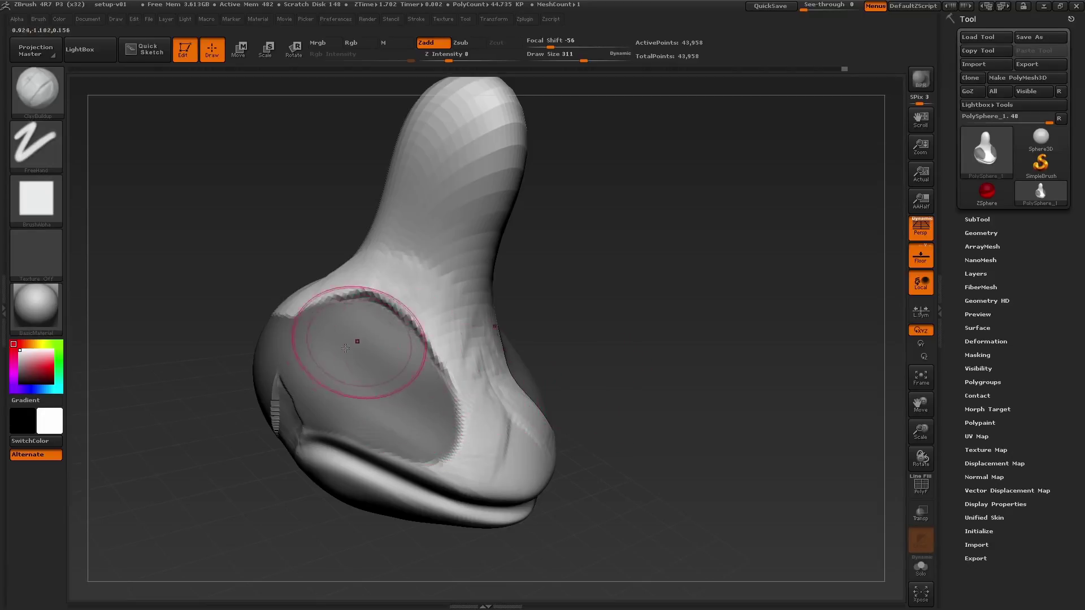
pyautogui.press('ctrl')
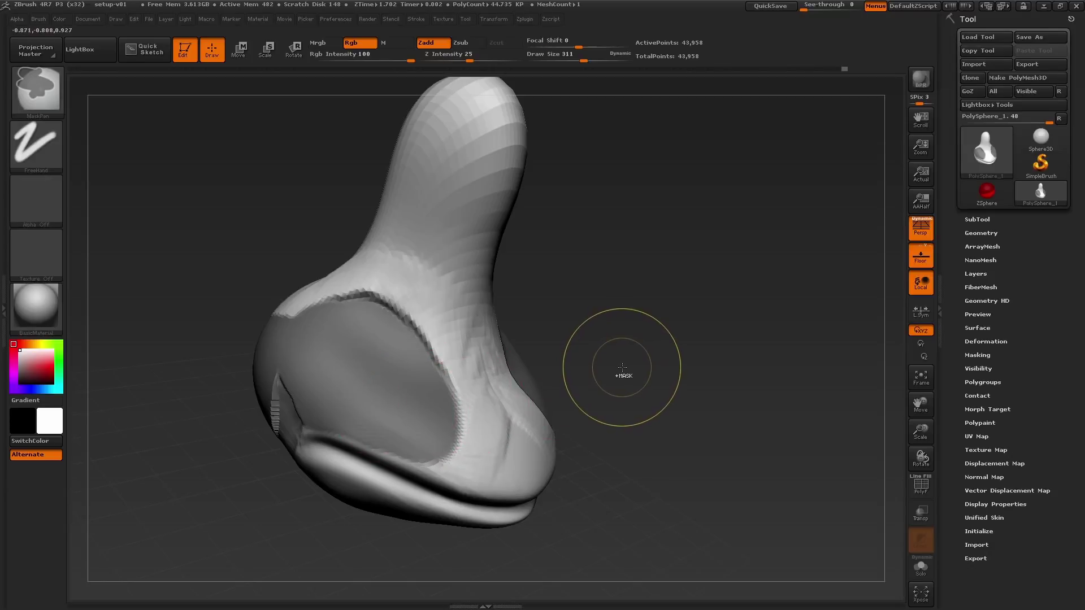
pyautogui.keyDown('ctrl'); pyautogui.click(621, 367); pyautogui.keyUp('ctrl')
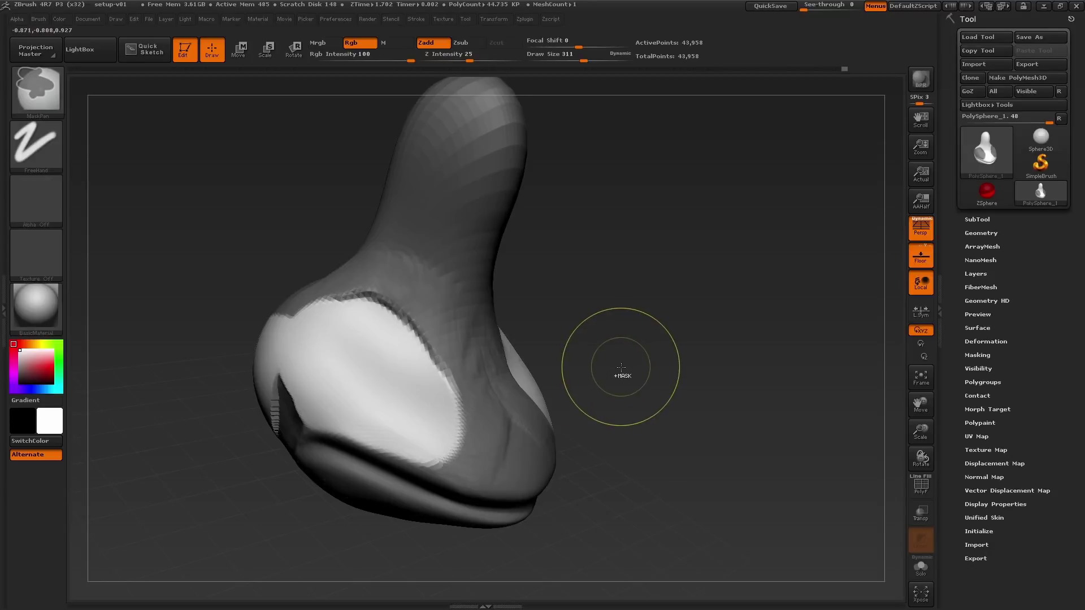
pyautogui.keyDown('ctrl'); pyautogui.click(668, 362); pyautogui.keyUp('ctrl')
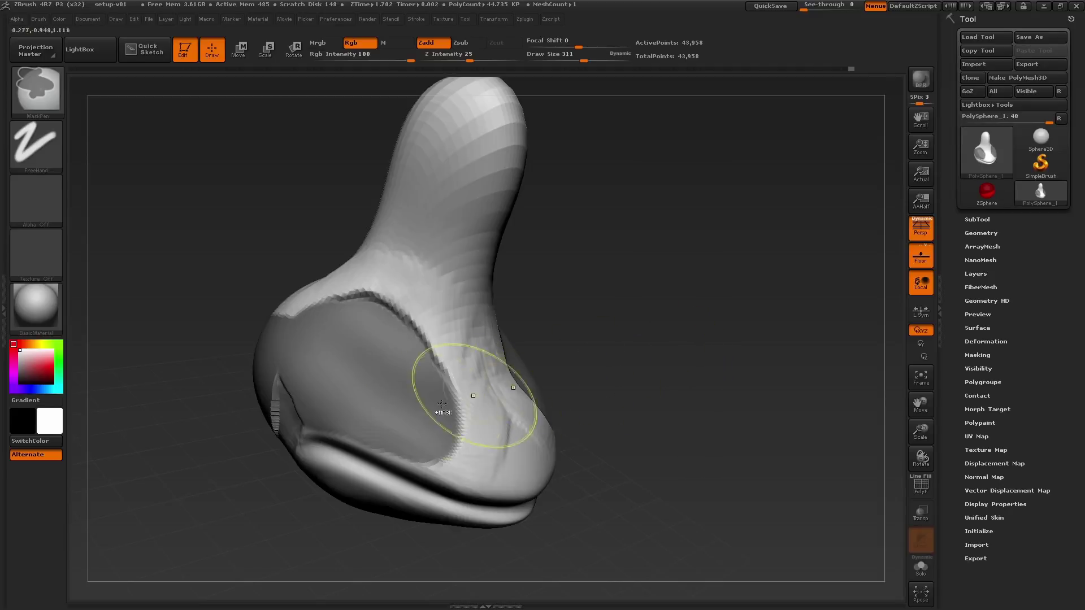
pyautogui.keyDown('ctrl'); pyautogui.click(707, 362); pyautogui.keyUp('ctrl')
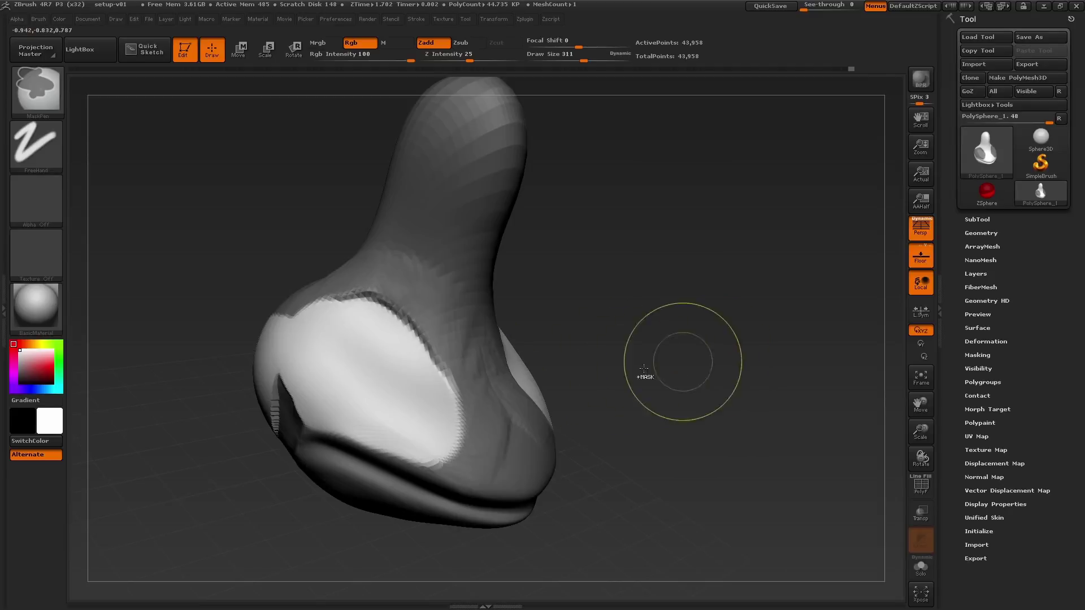
# Invert the cheek mask and invert it back so that only the cheeks are unmasked again
pyautogui.moveTo(461, 418)
pyautogui.keyDown('alt'); pyautogui.mouseDown(button='right')
pyautogui.moveTo(543, 348)
pyautogui.moveTo(588, 354)
pyautogui.moveTo(566, 375)
pyautogui.mouseUp(button='right'); pyautogui.keyUp('alt')
pyautogui.press('s')
pyautogui.moveTo(594, 370); pyautogui.dragTo(584, 370)
pyautogui.moveTo(807, 307)
pyautogui.keyDown('alt'); pyautogui.mouseDown()
pyautogui.moveTo(647, 370)
pyautogui.moveTo(709, 393)
pyautogui.moveTo(701, 397)
pyautogui.mouseUp(); pyautogui.keyUp('alt')
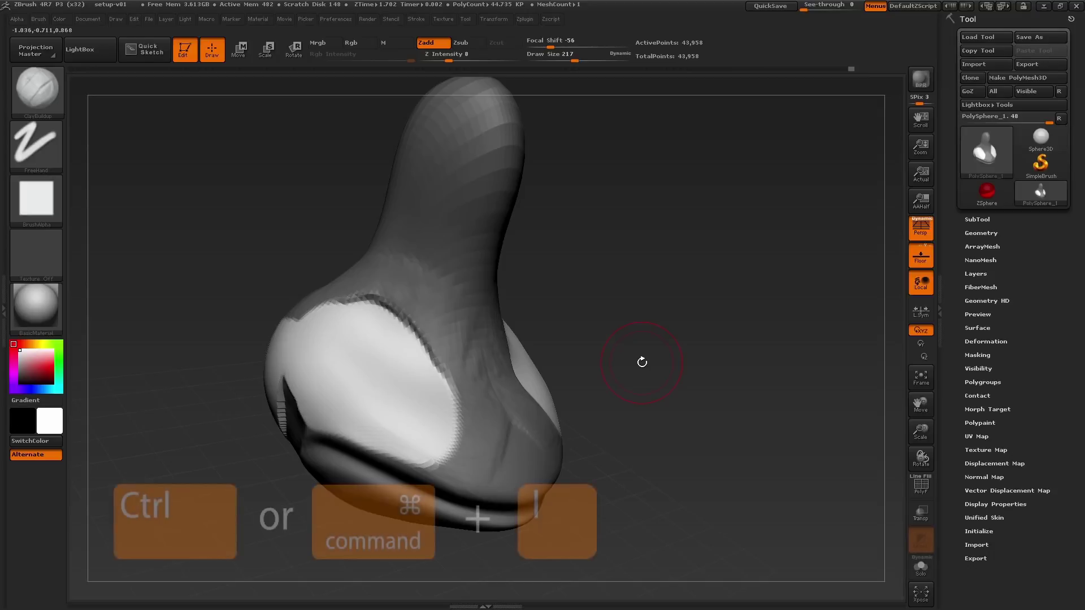
pyautogui.press('ctrl')
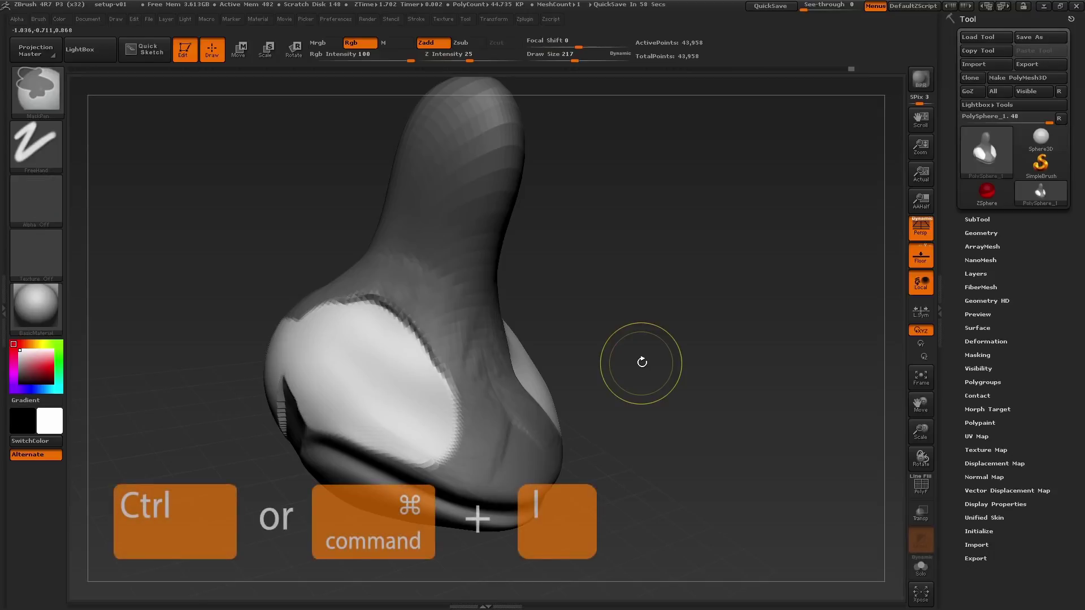
pyautogui.hotkey('ctrl', 'i')
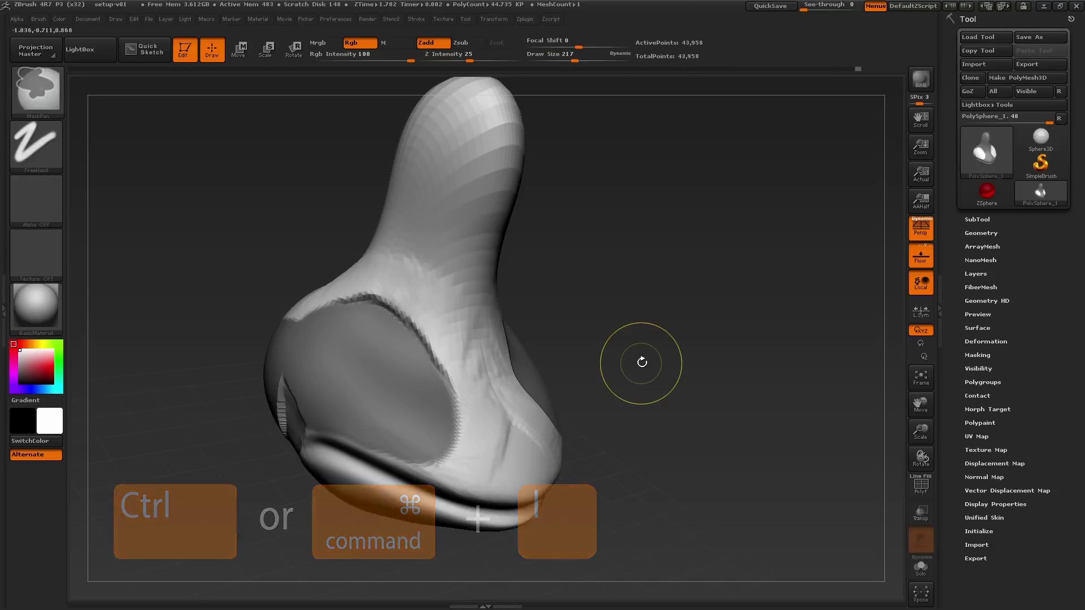
pyautogui.hotkey('ctrl', 'i')
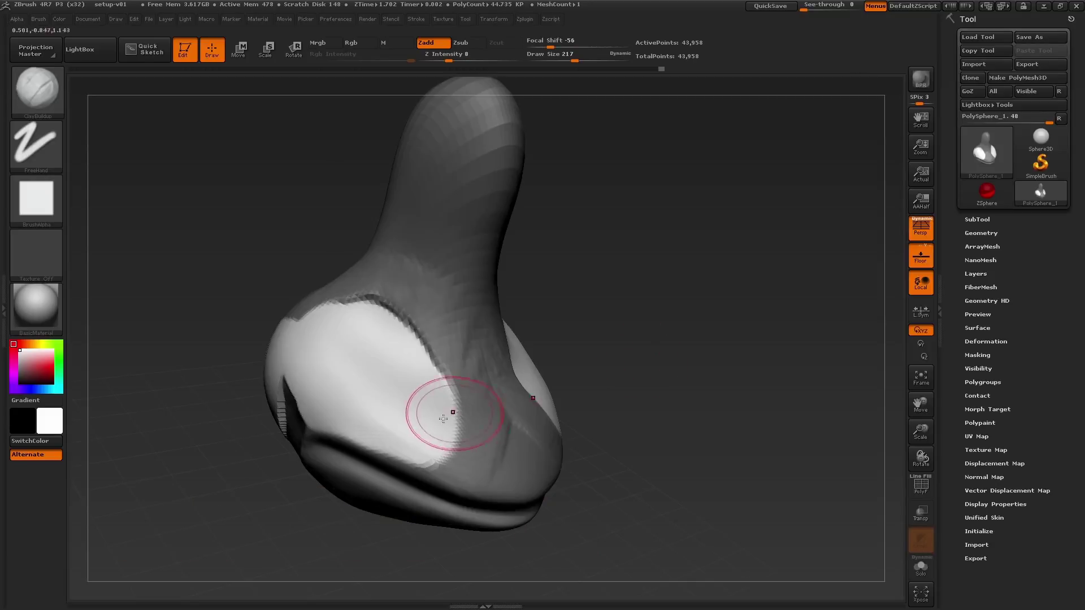
# Build up diagonal strokes over the unmasked cheeks with the ClayBuildup brush at draw size 187
pyautogui.moveTo(452, 414)
pyautogui.keyDown('alt'); pyautogui.mouseDown(button='right')
pyautogui.moveTo(480, 375)
pyautogui.moveTo(497, 412)
pyautogui.mouseUp(button='right'); pyautogui.keyUp('alt')
pyautogui.press('s')
pyautogui.moveTo(500, 412); pyautogui.dragTo(500, 413)
pyautogui.moveTo(505, 417)
pyautogui.keyDown('alt'); pyautogui.mouseDown()
pyautogui.moveTo(512, 397)
pyautogui.moveTo(487, 406)
pyautogui.moveTo(497, 373)
pyautogui.mouseUp(); pyautogui.keyUp('alt')
pyautogui.moveTo(461, 367); pyautogui.dragTo(507, 359, button='right')
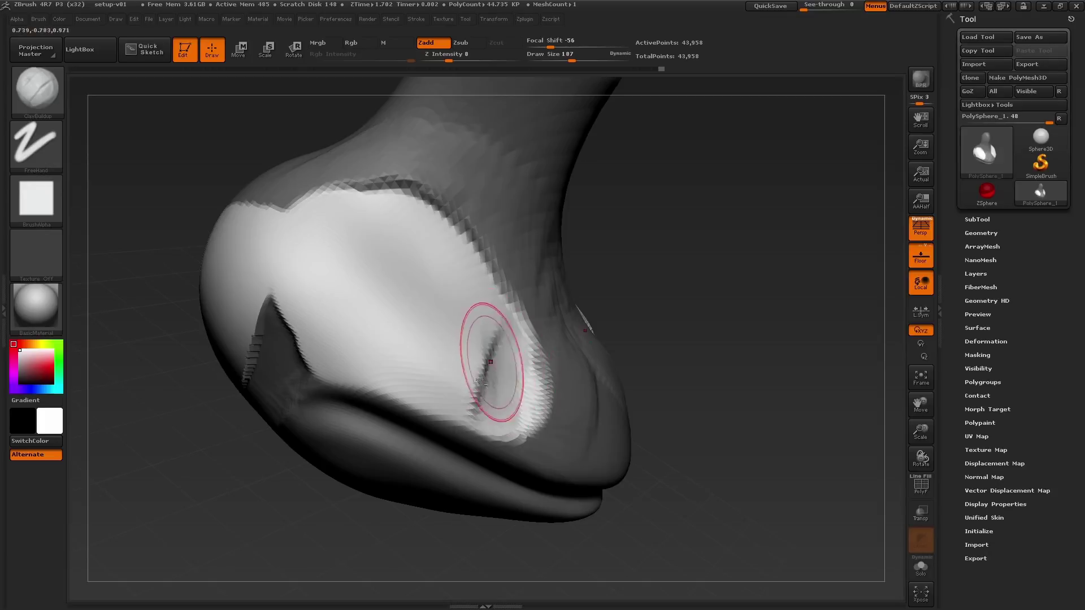
pyautogui.keyDown('shift'); pyautogui.moveTo(472, 339); pyautogui.dragTo(380, 344); pyautogui.keyUp('shift')
pyautogui.moveTo(436, 276)
pyautogui.mouseDown()
pyautogui.moveTo(492, 361)
pyautogui.moveTo(320, 336)
pyautogui.mouseUp()
pyautogui.moveTo(396, 310); pyautogui.dragTo(467, 344)
pyautogui.keyDown('ctrl'); pyautogui.moveTo(467, 344); pyautogui.dragTo(327, 333, button='right'); pyautogui.keyUp('ctrl')
pyautogui.moveTo(469, 322); pyautogui.dragTo(503, 342)
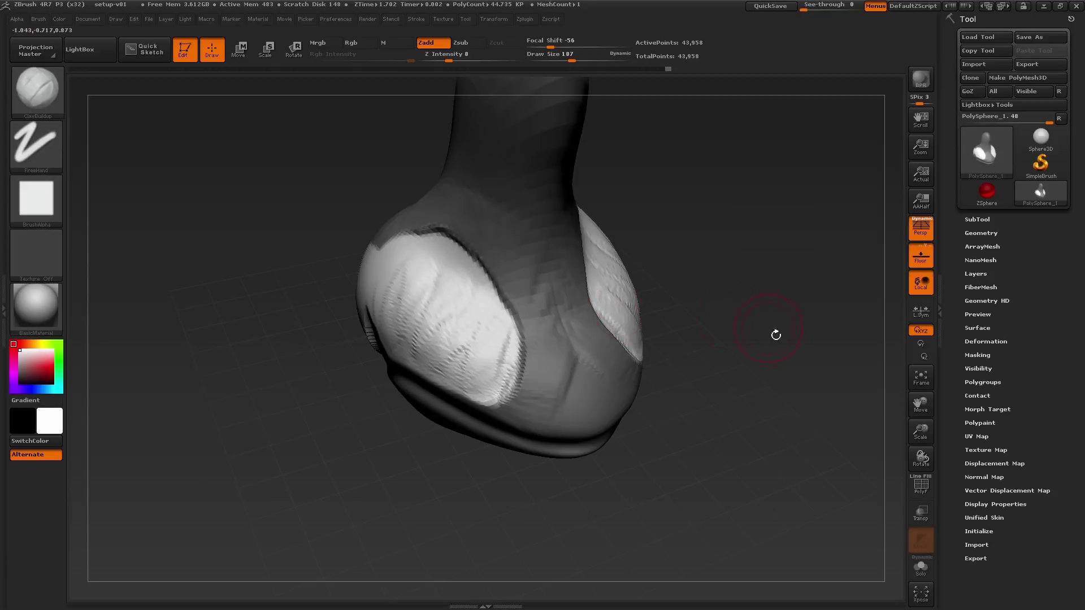
# Invert the mask so that the cheeks are protected and the snout, mouth and stalk are editable
pyautogui.keyDown('ctrl'); pyautogui.click(752, 354); pyautogui.keyUp('ctrl')
pyautogui.keyDown('ctrl'); pyautogui.click(751, 354); pyautogui.keyUp('ctrl')
pyautogui.keyDown('ctrl'); pyautogui.click(750, 356); pyautogui.keyUp('ctrl')
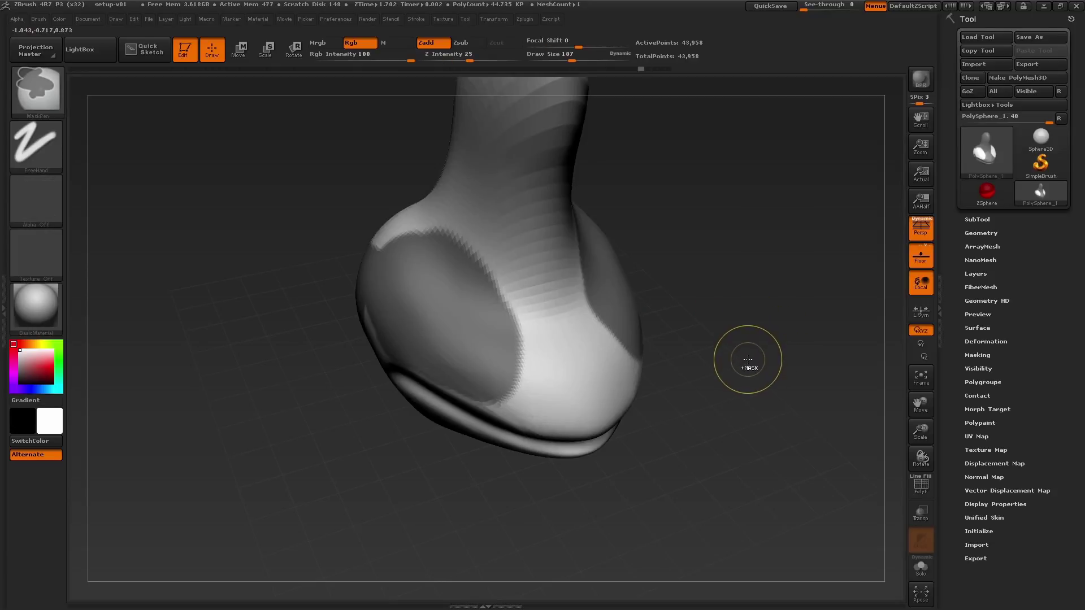
pyautogui.moveTo(743, 370); pyautogui.dragTo(750, 362)
# Erase the mask from the front part of each cheek and above the mouth corner with MaskPen at draw size 94
pyautogui.moveTo(634, 348)
pyautogui.keyDown('ctrl'); pyautogui.mouseDown(button='right')
pyautogui.moveTo(758, 371)
pyautogui.moveTo(765, 354)
pyautogui.moveTo(805, 339)
pyautogui.mouseUp(button='right'); pyautogui.keyUp('ctrl')
pyautogui.press('s')
pyautogui.moveTo(579, 389); pyautogui.dragTo(565, 388)
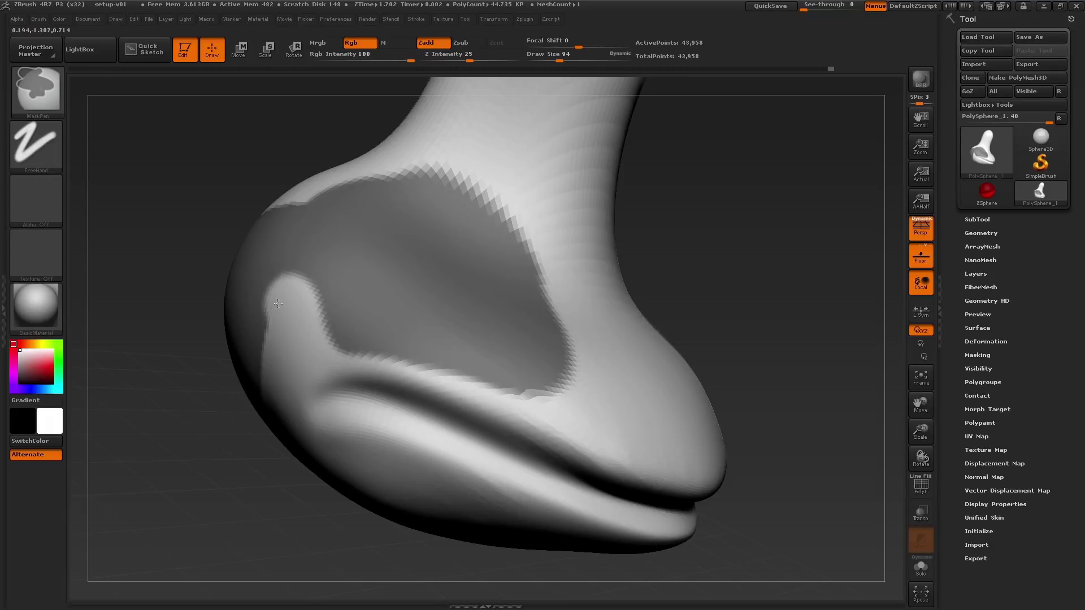
pyautogui.keyDown('ctrl'); pyautogui.keyDown('alt'); pyautogui.moveTo(278, 304); pyautogui.dragTo(280, 342); pyautogui.keyUp('alt'); pyautogui.keyUp('ctrl')
pyautogui.moveTo(281, 364)
pyautogui.mouseDown(button='right')
pyautogui.moveTo(350, 384)
pyautogui.moveTo(287, 215)
pyautogui.mouseUp(button='right')
pyautogui.moveTo(323, 174)
pyautogui.keyDown('ctrl'); pyautogui.keyDown('alt'); pyautogui.mouseDown()
pyautogui.moveTo(455, 234)
pyautogui.moveTo(552, 329)
pyautogui.mouseUp(); pyautogui.keyUp('alt'); pyautogui.keyUp('ctrl')
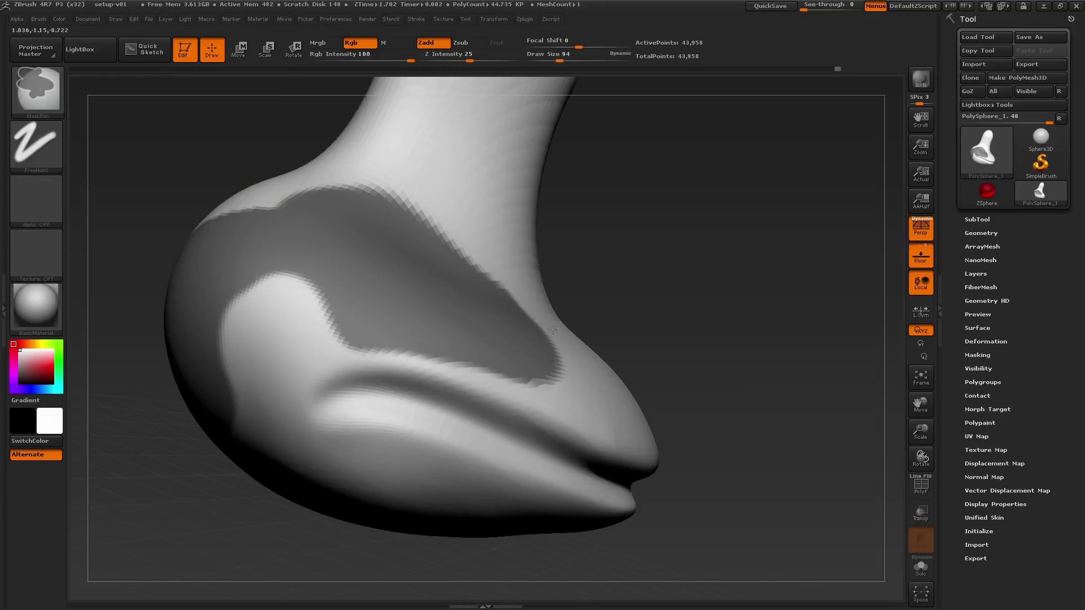
pyautogui.moveTo(486, 377)
pyautogui.keyDown('ctrl'); pyautogui.keyDown('alt'); pyautogui.mouseDown()
pyautogui.moveTo(444, 297)
pyautogui.moveTo(531, 356)
pyautogui.mouseUp(); pyautogui.keyUp('alt'); pyautogui.keyUp('ctrl')
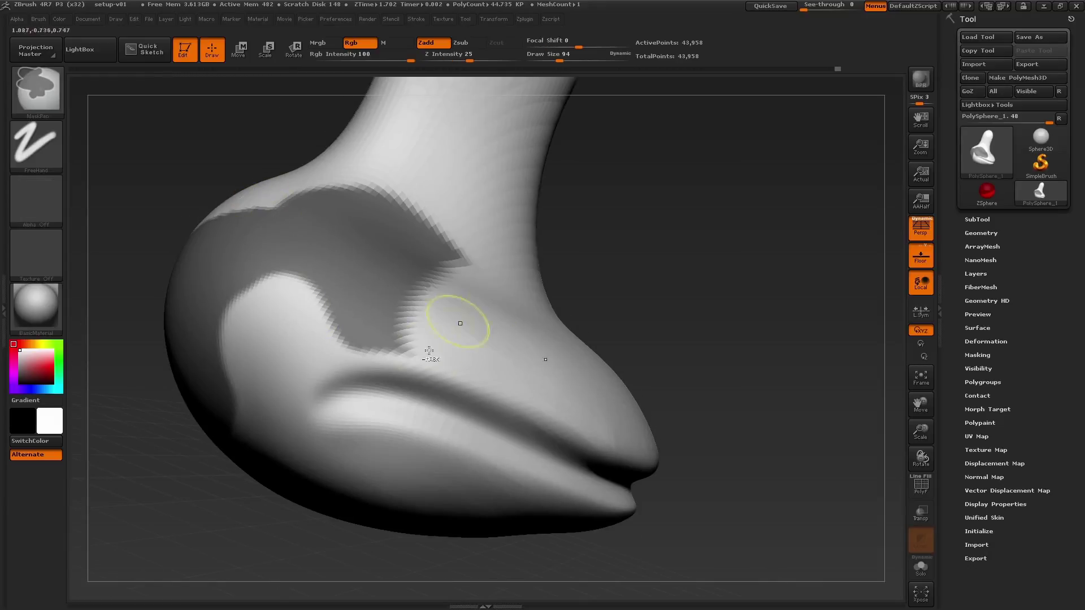
pyautogui.moveTo(430, 352)
pyautogui.keyDown('ctrl'); pyautogui.keyDown('alt'); pyautogui.mouseDown()
pyautogui.moveTo(327, 238)
pyautogui.moveTo(266, 226)
pyautogui.mouseUp(); pyautogui.keyUp('alt'); pyautogui.keyUp('ctrl')
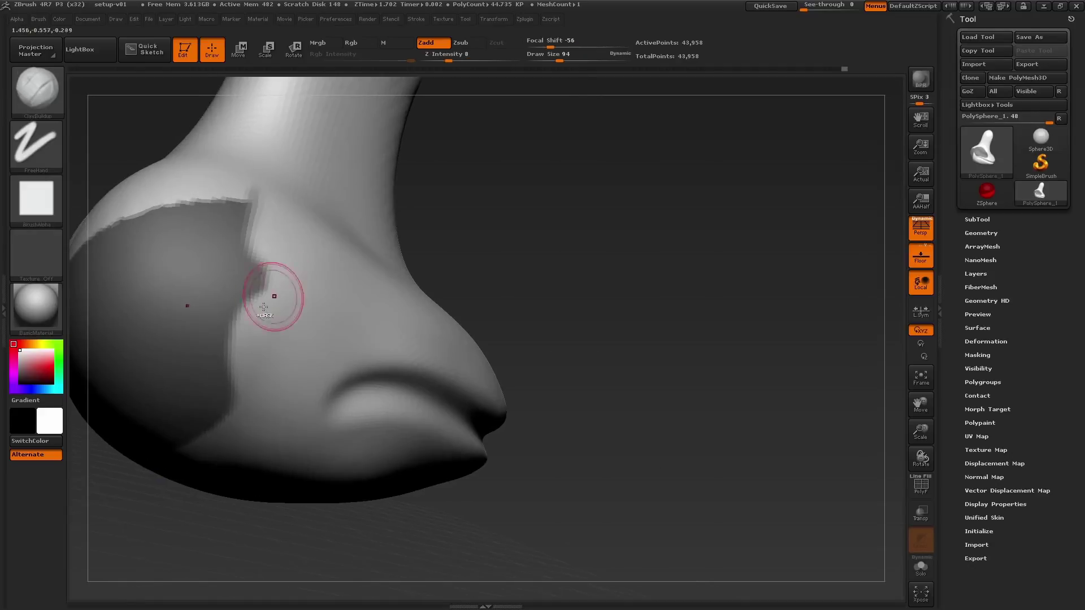
# Reshape the mask at draw size 65, clearing the upper sides and extending it around the lower back of the head
pyautogui.moveTo(263, 307)
pyautogui.keyDown('ctrl'); pyautogui.mouseDown()
pyautogui.moveTo(282, 282)
pyautogui.moveTo(239, 222)
pyautogui.mouseUp(); pyautogui.keyUp('ctrl')
pyautogui.moveTo(257, 244)
pyautogui.keyDown('alt'); pyautogui.mouseDown(button='right')
pyautogui.moveTo(426, 291)
pyautogui.moveTo(429, 259)
pyautogui.mouseUp(button='right'); pyautogui.keyUp('alt')
pyautogui.keyDown('ctrl'); pyautogui.keyDown('alt'); pyautogui.moveTo(435, 221); pyautogui.dragTo(338, 273); pyautogui.keyUp('alt'); pyautogui.keyUp('ctrl')
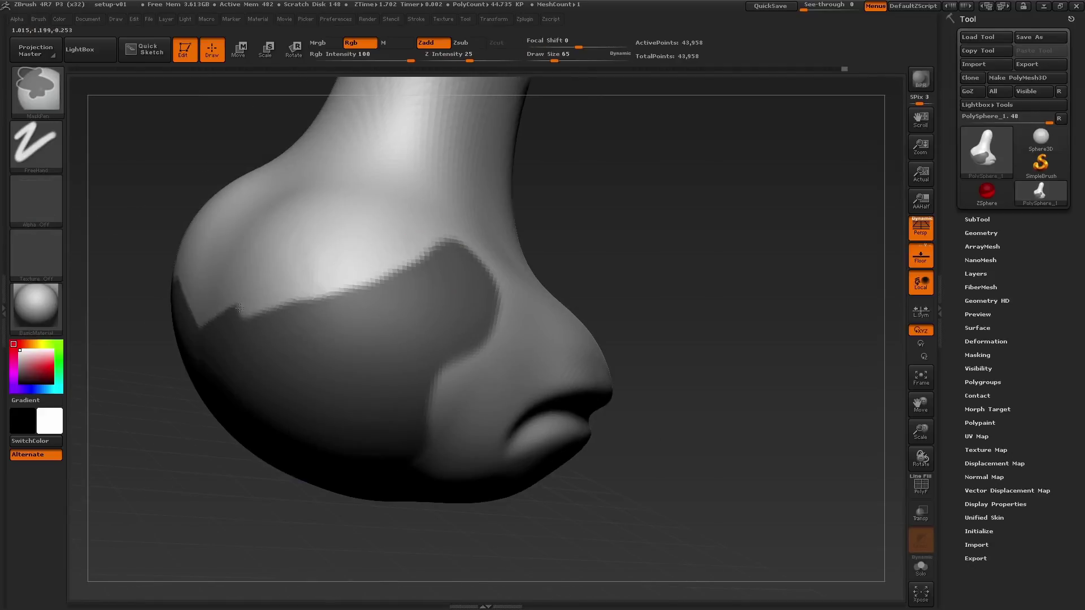
pyautogui.moveTo(239, 308); pyautogui.dragTo(283, 317, button='right')
pyautogui.moveTo(297, 319)
pyautogui.keyDown('ctrl'); pyautogui.mouseDown()
pyautogui.moveTo(234, 310)
pyautogui.moveTo(128, 337)
pyautogui.mouseUp(); pyautogui.keyUp('ctrl')
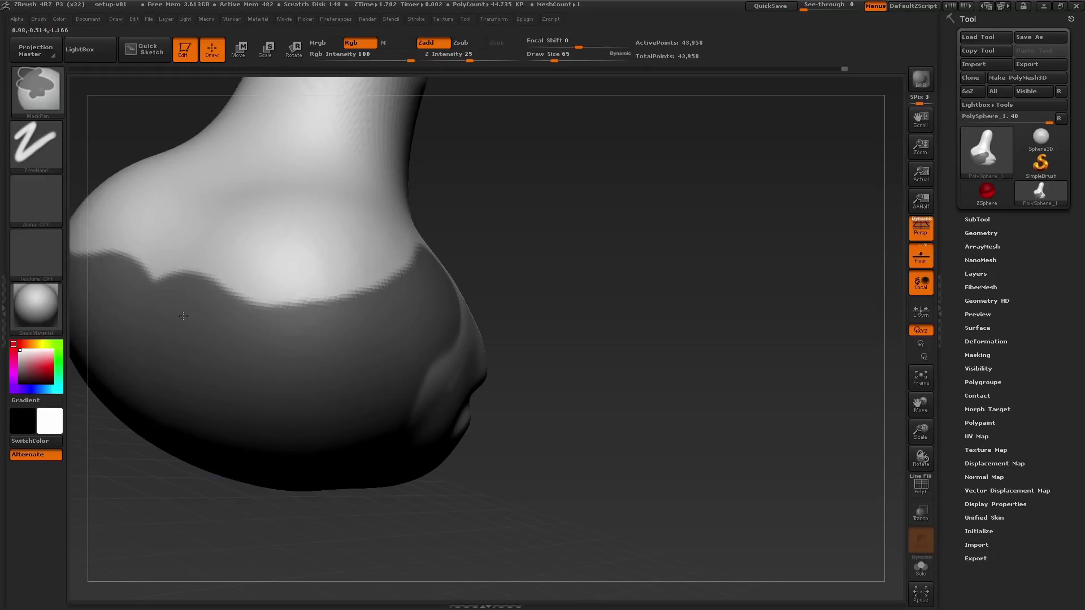
# Build up a raised ridge along the front and upper edge of the masked side area with ClayBuildup
pyautogui.moveTo(429, 291); pyautogui.dragTo(357, 283, button='right')
pyautogui.moveTo(405, 267); pyautogui.dragTo(436, 250)
pyautogui.moveTo(435, 250); pyautogui.dragTo(383, 249, button='right')
pyautogui.moveTo(410, 243)
pyautogui.mouseDown()
pyautogui.moveTo(452, 236)
pyautogui.moveTo(554, 285)
pyautogui.moveTo(469, 367)
pyautogui.moveTo(487, 370)
pyautogui.mouseUp()
pyautogui.moveTo(487, 370)
pyautogui.mouseDown(button='right')
pyautogui.moveTo(509, 293)
pyautogui.moveTo(577, 276)
pyautogui.mouseUp(button='right')
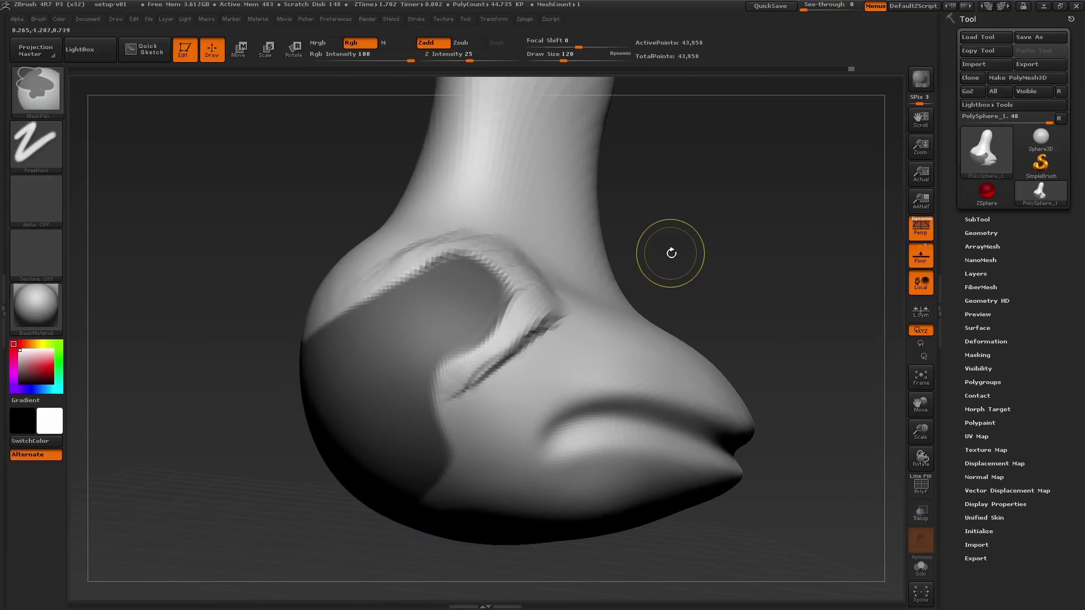
# Invert the mask, add ClayBuildup strokes at draw size 140 near the front edge of the exposed side, and invert it back
pyautogui.keyDown('ctrl'); pyautogui.click(671, 253); pyautogui.keyUp('ctrl')
pyautogui.moveTo(444, 314); pyautogui.dragTo(470, 307, button='right')
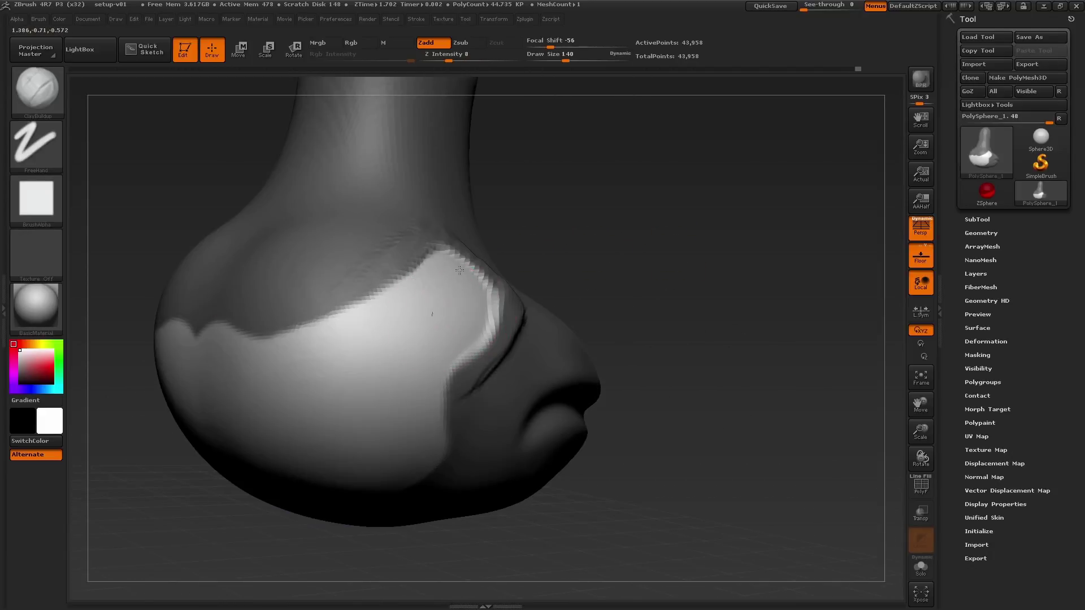
pyautogui.press('ctrl')
pyautogui.keyDown('ctrl'); pyautogui.click(571, 228); pyautogui.keyUp('ctrl')
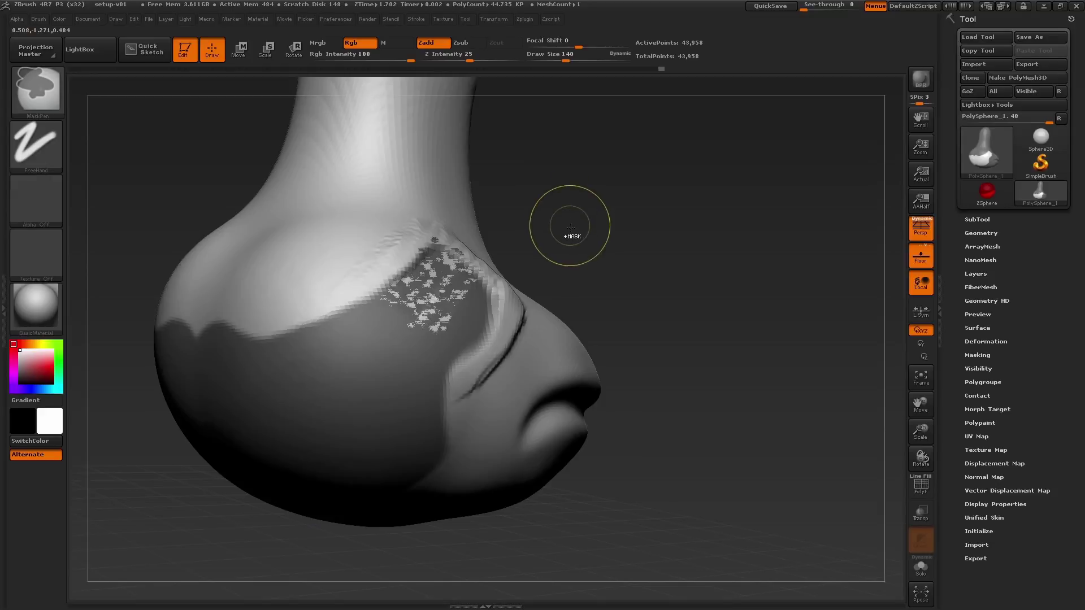
# Invert the mask to leave the area of the snout above the upper lip unmasked for sculpting
pyautogui.moveTo(592, 229)
pyautogui.mouseDown()
pyautogui.moveTo(581, 235)
pyautogui.moveTo(737, 245)
pyautogui.moveTo(766, 407)
pyautogui.moveTo(656, 362)
pyautogui.moveTo(639, 395)
pyautogui.moveTo(613, 335)
pyautogui.mouseUp()
pyautogui.press('ctrl')
pyautogui.keyDown('ctrl'); pyautogui.click(493, 531); pyautogui.keyUp('ctrl')
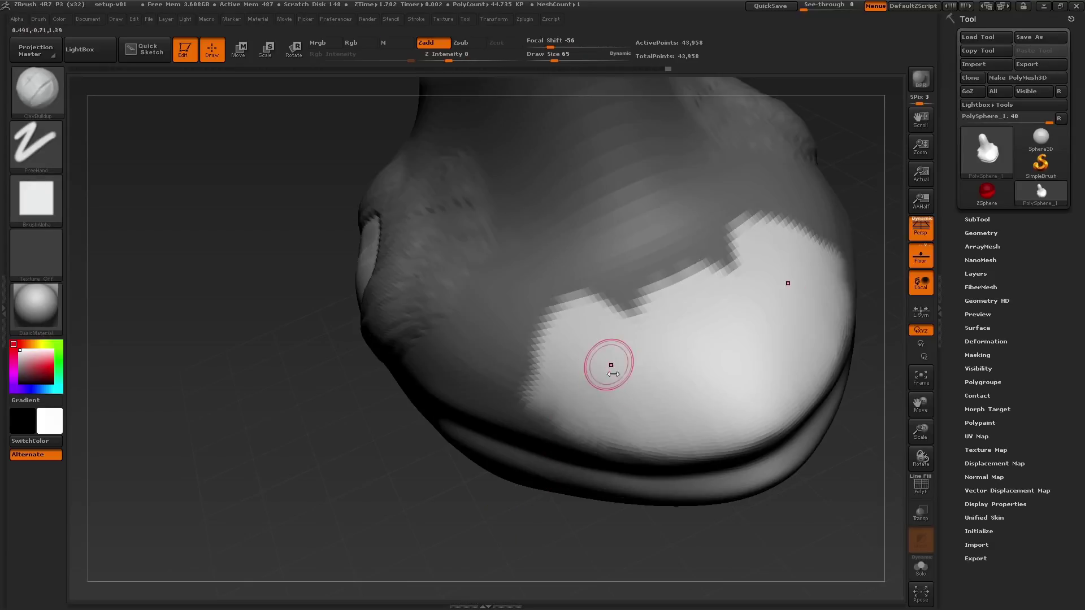
# Sculpt strokes across the unmasked snout above the upper lip with ClayBuildup, raising the draw size from 65 to 158
pyautogui.moveTo(554, 355)
pyautogui.mouseDown()
pyautogui.moveTo(672, 334)
pyautogui.moveTo(627, 381)
pyautogui.mouseUp()
pyautogui.moveTo(599, 373); pyautogui.dragTo(668, 421, button='right')
pyautogui.moveTo(668, 420)
pyautogui.mouseDown()
pyautogui.moveTo(789, 390)
pyautogui.moveTo(831, 316)
pyautogui.mouseUp()
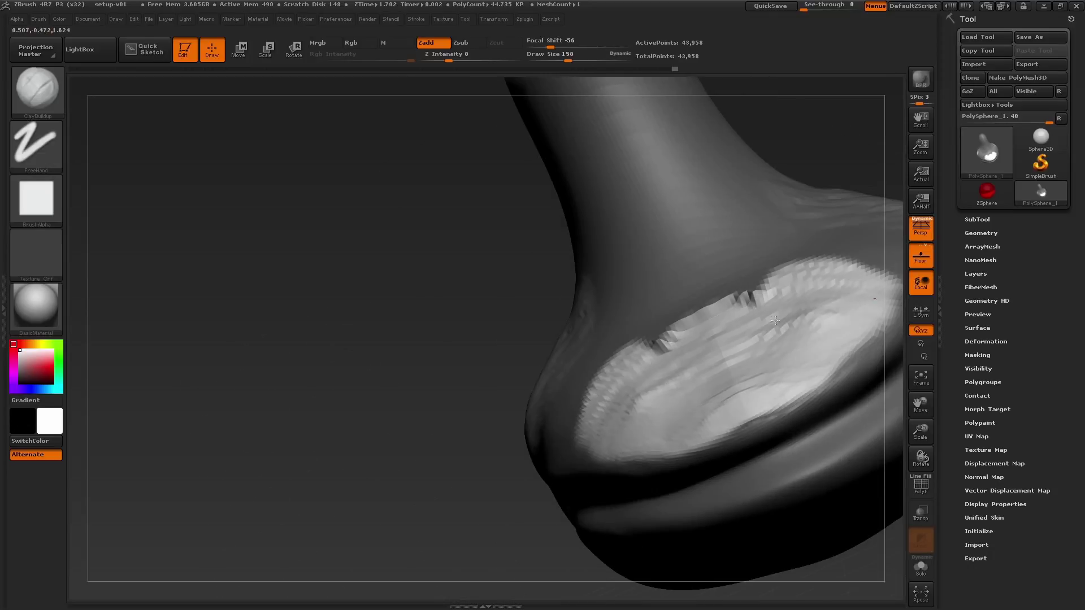
pyautogui.moveTo(814, 300); pyautogui.dragTo(870, 339, button='right')
pyautogui.moveTo(704, 405); pyautogui.dragTo(770, 376)
pyautogui.moveTo(771, 376)
pyautogui.keyDown('alt'); pyautogui.mouseDown(button='right')
pyautogui.moveTo(603, 327)
pyautogui.moveTo(743, 300)
pyautogui.moveTo(685, 283)
pyautogui.moveTo(802, 313)
pyautogui.moveTo(748, 433)
pyautogui.moveTo(759, 443)
pyautogui.moveTo(692, 456)
pyautogui.moveTo(672, 447)
pyautogui.mouseUp(button='right'); pyautogui.keyUp('alt')
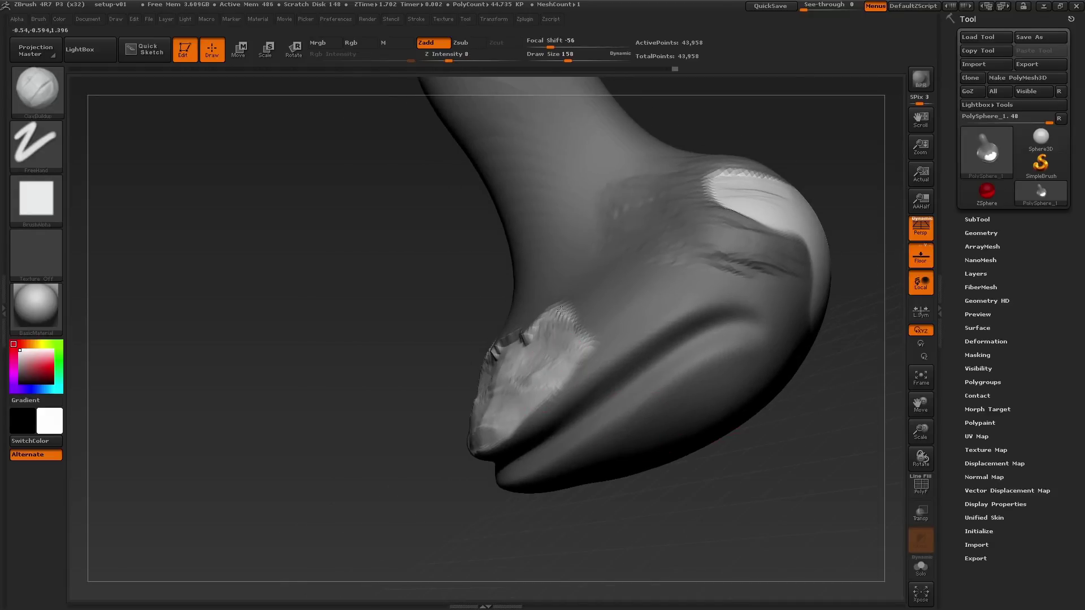
pyautogui.moveTo(588, 390); pyautogui.dragTo(710, 382, button='right')
pyautogui.moveTo(765, 402); pyautogui.dragTo(790, 424, button='right')
pyautogui.press('ctrl')
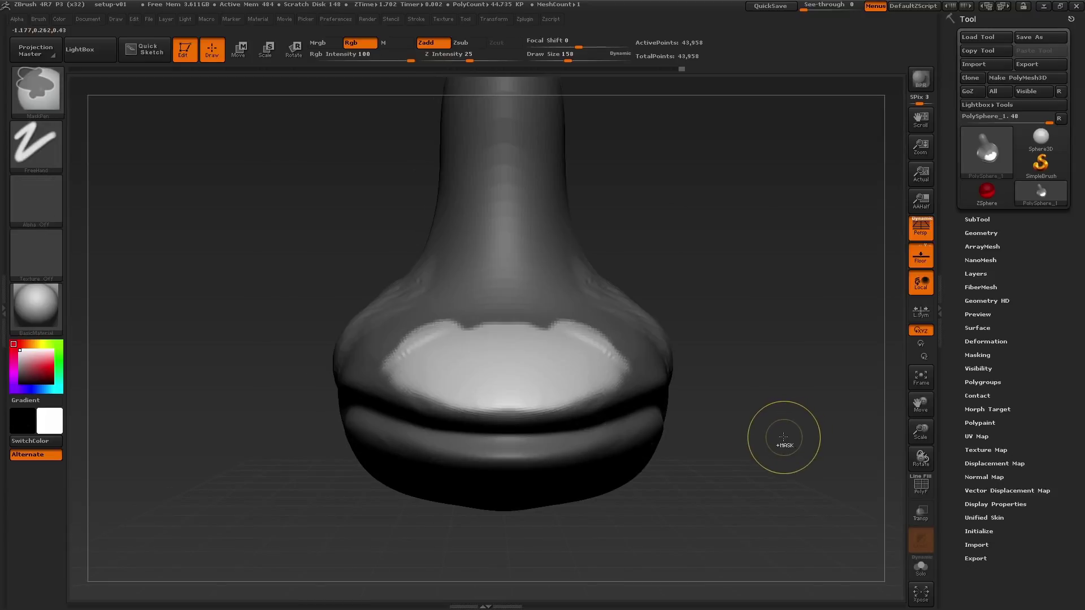